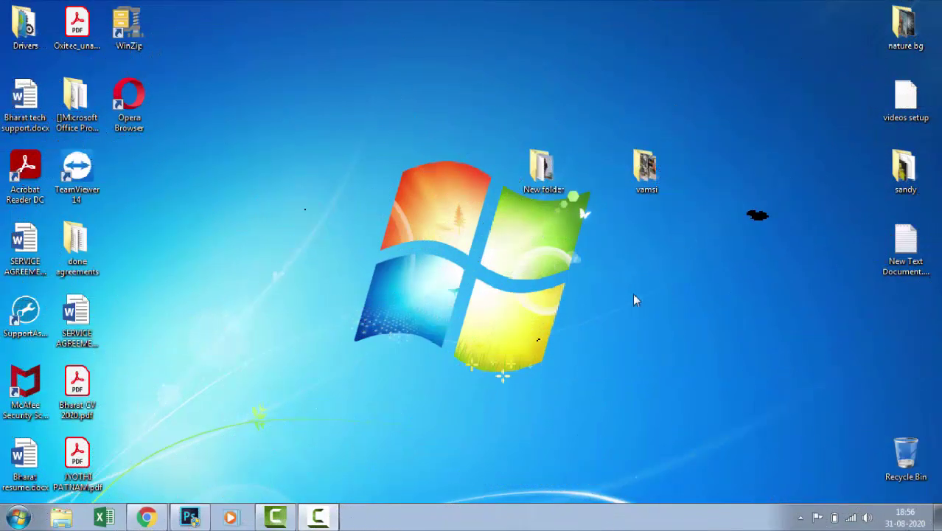
Open the New folder on the desktop to show the six project files.
{"action": "double_click", "coordinate": [563, 171]}
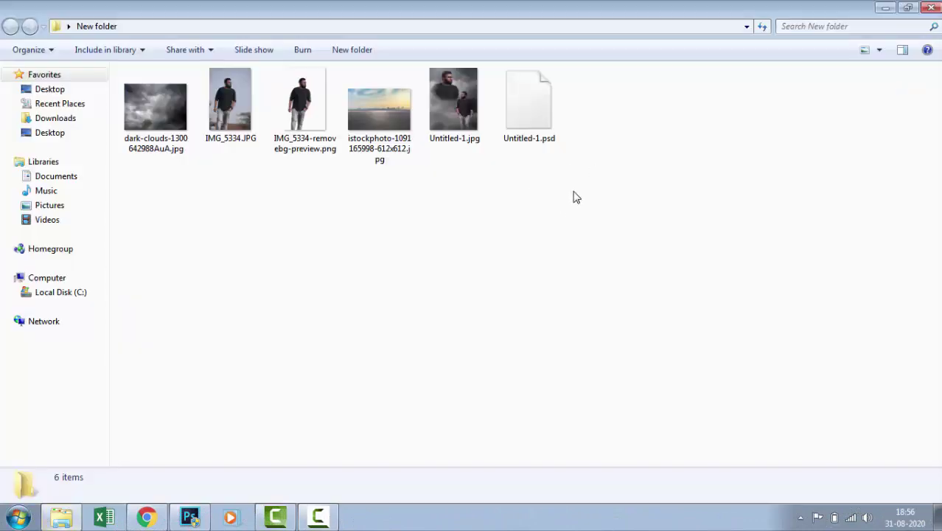
Preview Untitled-1.jpg and the source photos in Photo Viewer, then close it.
{"action": "double_click", "coordinate": [472, 134]}
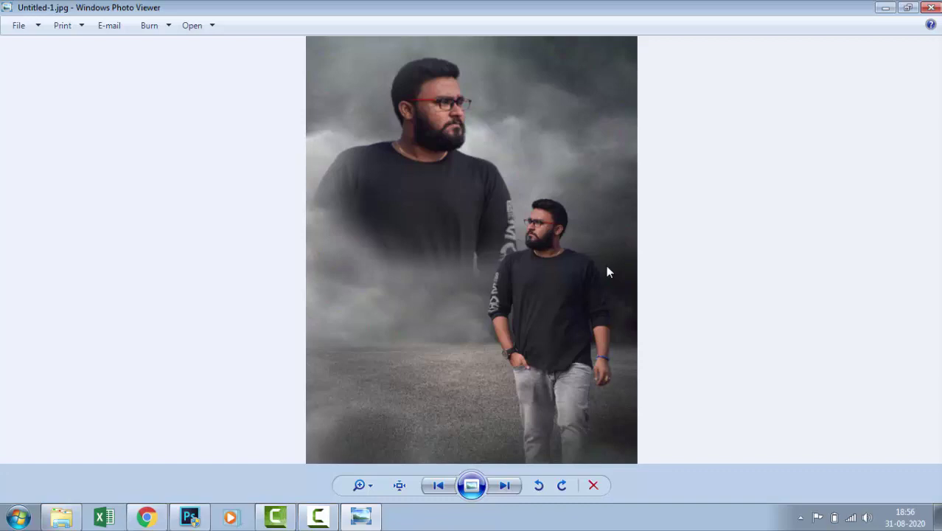
{"action": "scroll", "coordinate": [606, 265], "scroll_direction": "up", "scroll_amount": 1}
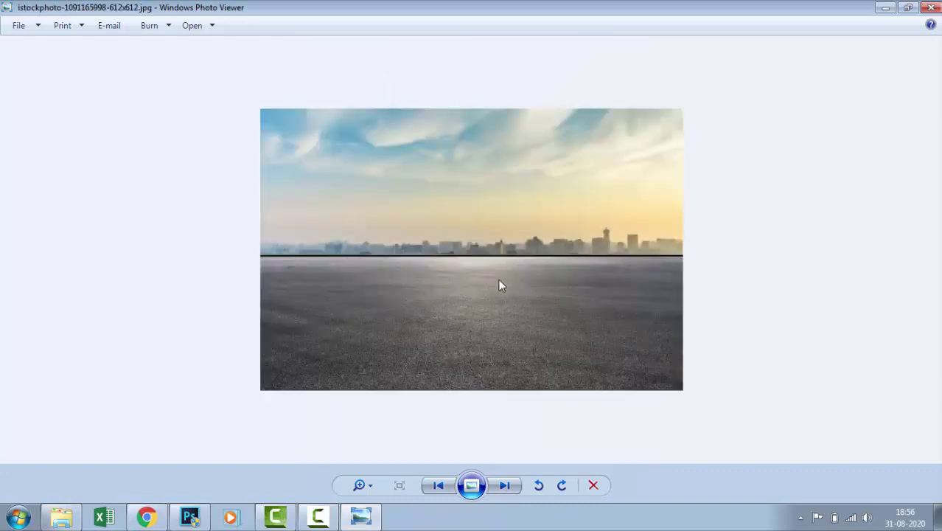
{"action": "scroll", "coordinate": [500, 281], "scroll_direction": "up", "scroll_amount": 1}
{"action": "scroll", "coordinate": [559, 281], "scroll_direction": "up", "scroll_amount": 1}
{"action": "scroll", "coordinate": [523, 353], "scroll_direction": "up", "scroll_amount": 1}
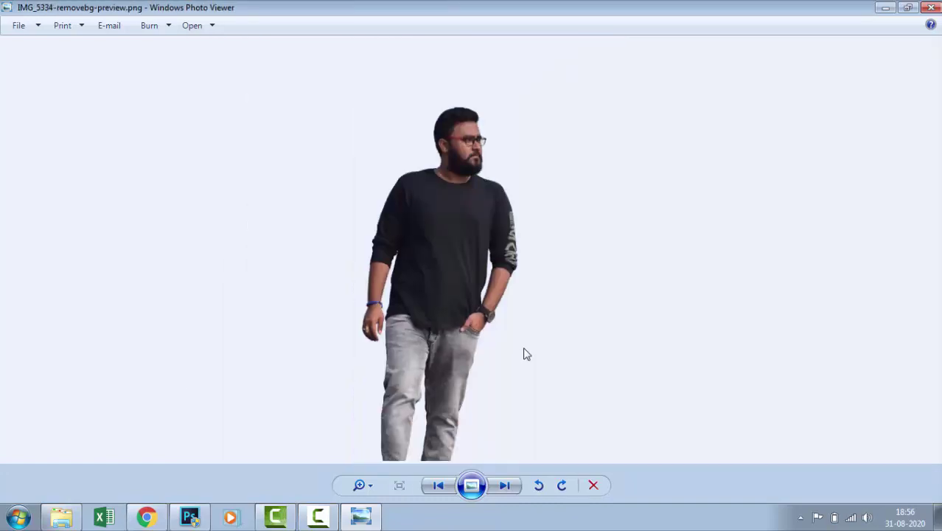
{"action": "scroll", "coordinate": [513, 327], "scroll_direction": "up", "scroll_amount": 1}
{"action": "left_click", "coordinate": [931, 8]}
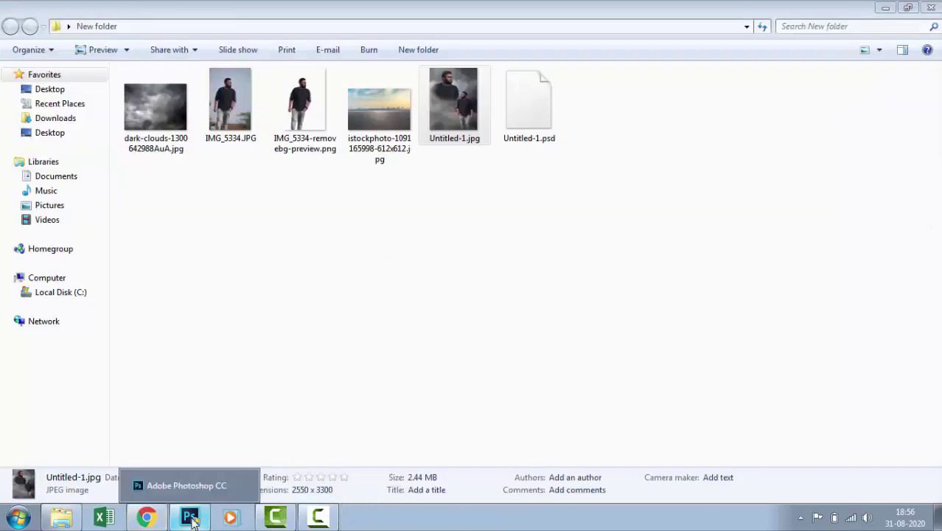
Open IMG_5334.JPG from the New folder in Photoshop.
{"action": "left_click", "coordinate": [193, 518]}
{"action": "double_click", "coordinate": [299, 314]}
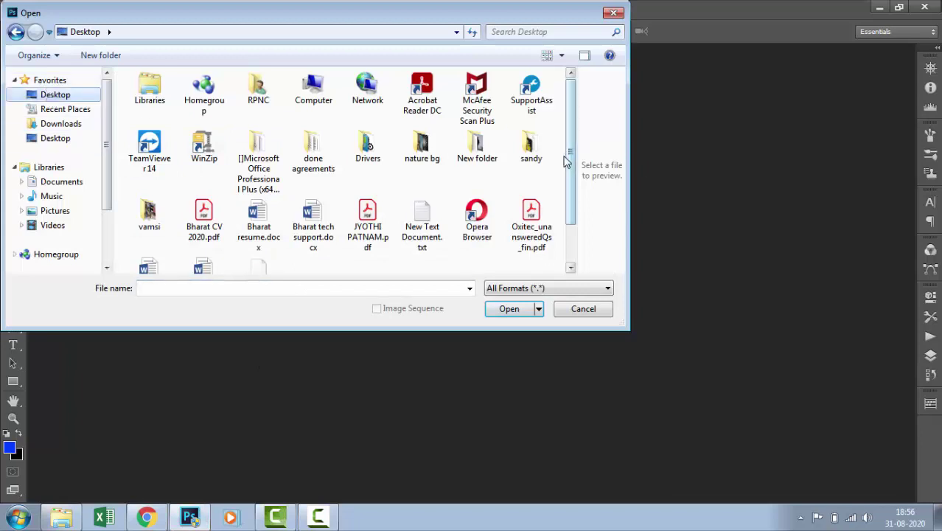
{"action": "double_click", "coordinate": [494, 159]}
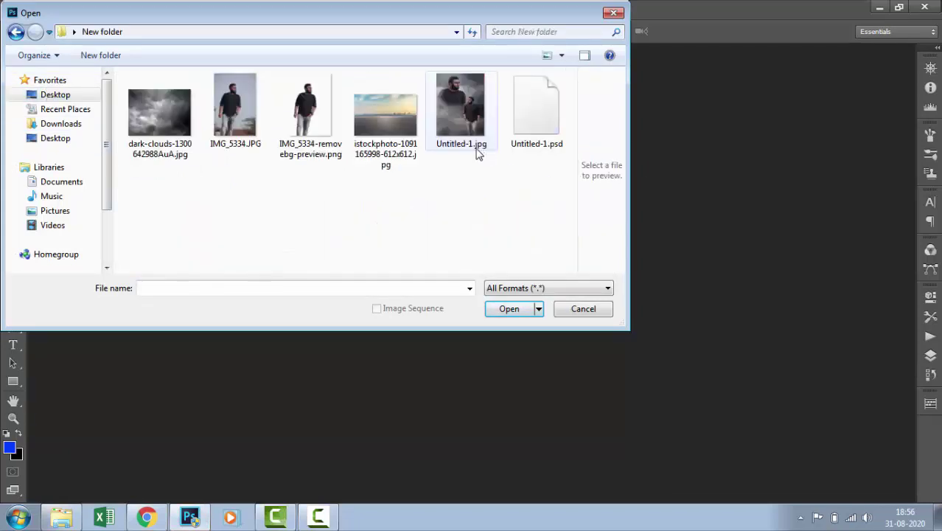
{"action": "double_click", "coordinate": [249, 130]}
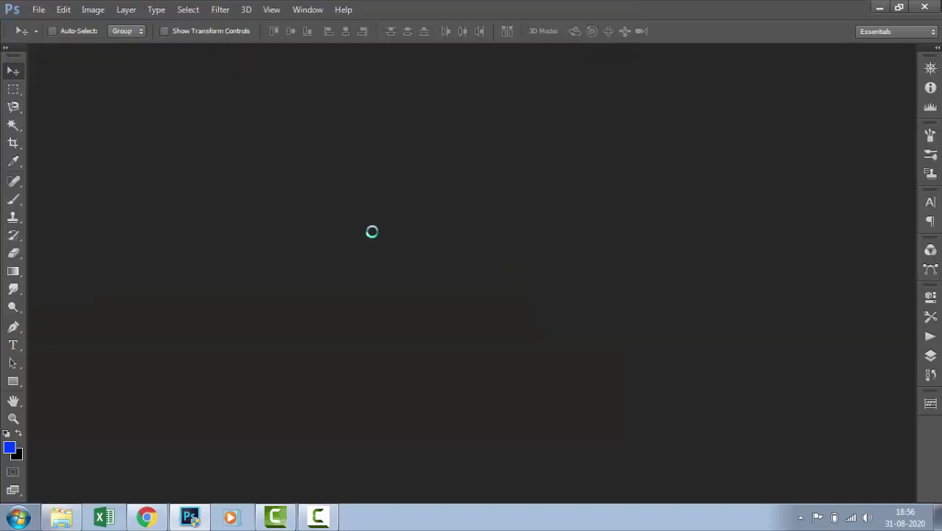
Convert the Background to Layer 0 and duplicate it as Layer 0 copy.
{"action": "left_click_drag", "start_coordinate": [272, 412], "coordinate": [466, 479]}
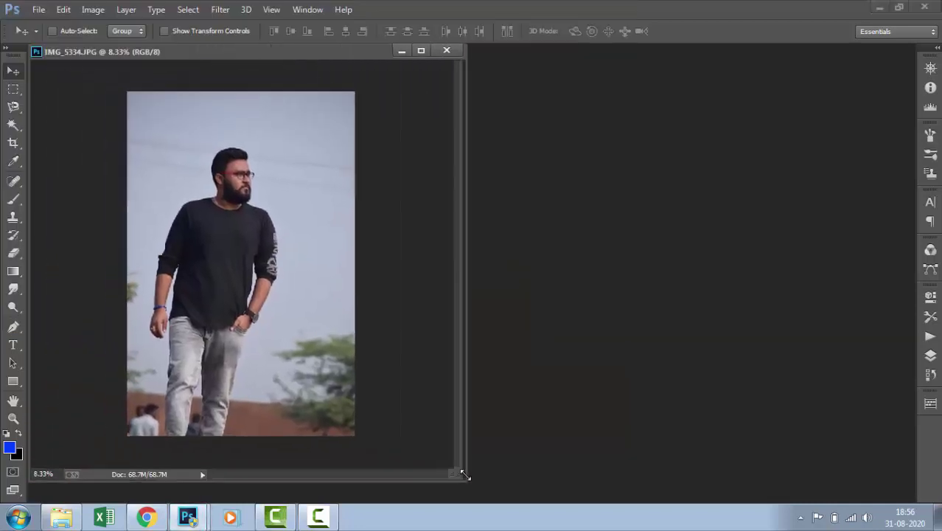
{"action": "left_click", "coordinate": [929, 358]}
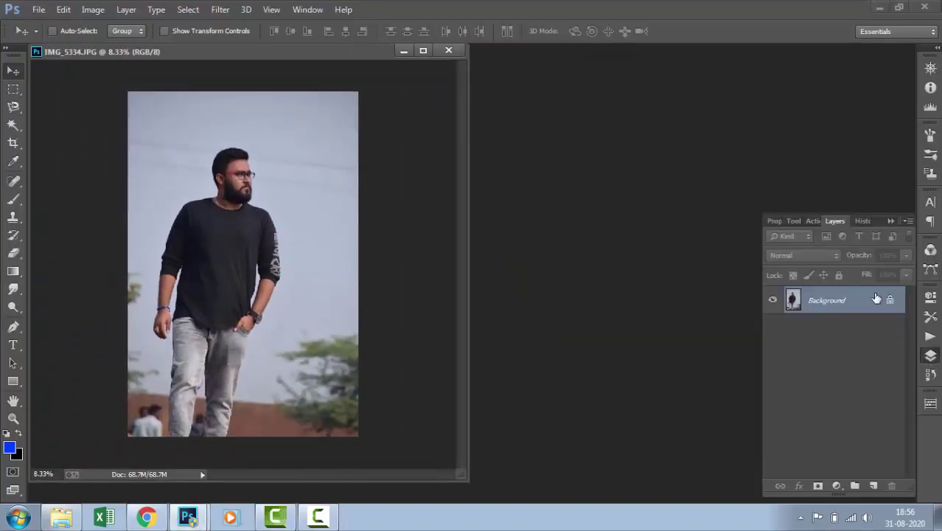
{"action": "double_click", "coordinate": [873, 300]}
{"action": "key", "text": "Return"}
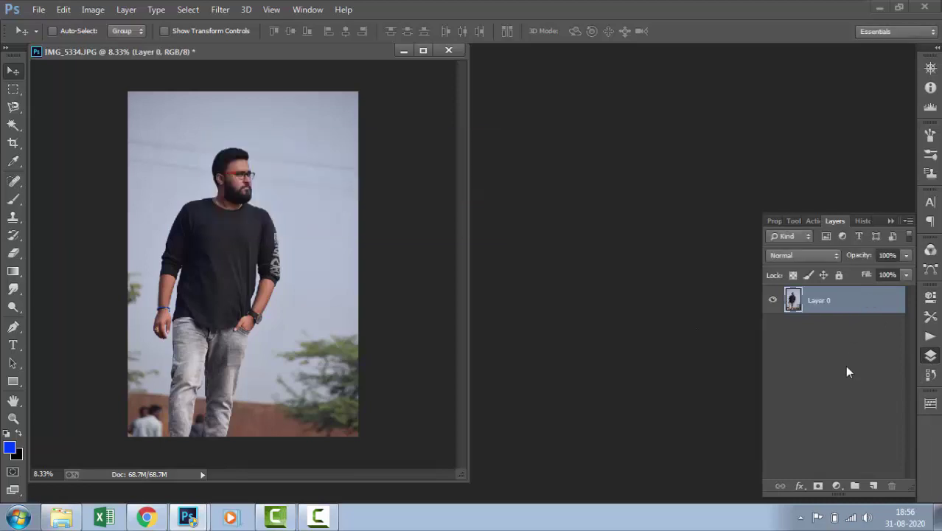
{"action": "left_click_drag", "start_coordinate": [805, 314], "coordinate": [872, 485]}
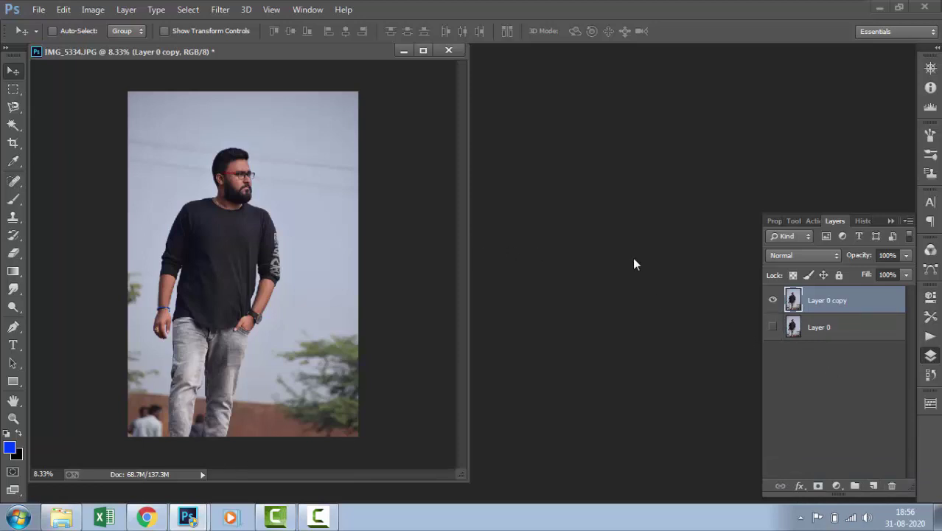
{"action": "key", "text": "F7"}
{"action": "key", "text": "ctrl+plus"}
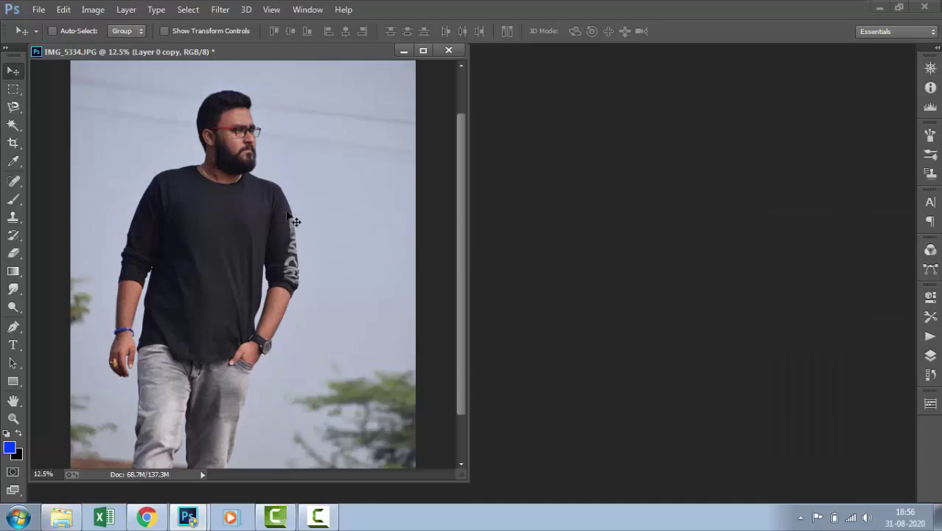
Choose the Quick Selection Tool in Add to selection mode.
{"action": "left_click", "coordinate": [19, 112]}
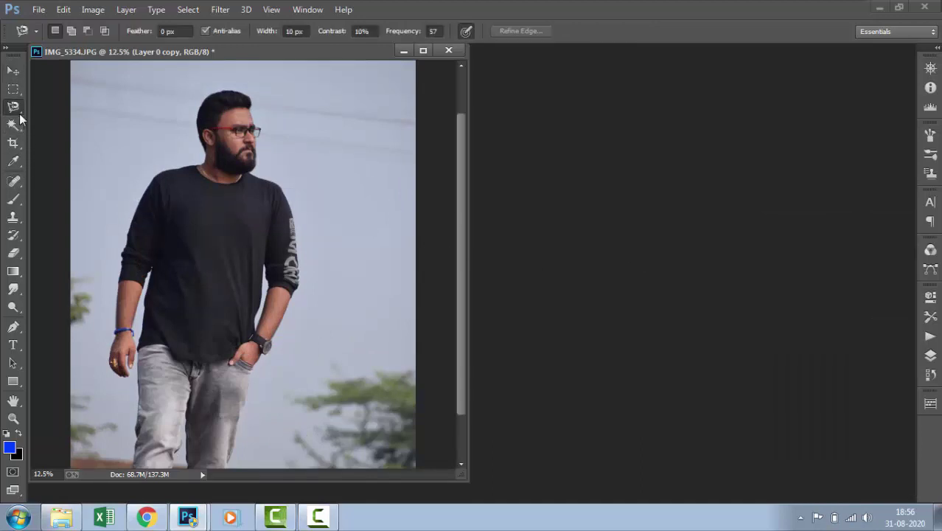
{"action": "left_click", "coordinate": [18, 112]}
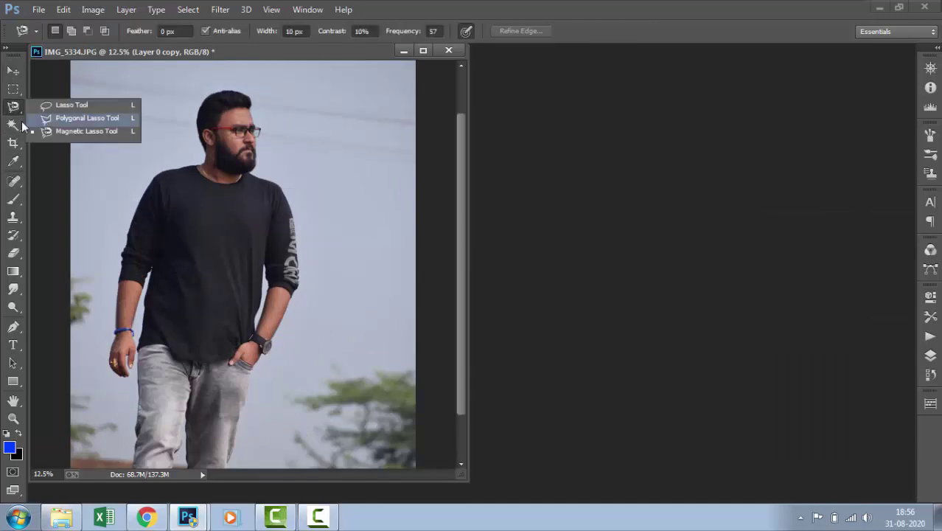
{"action": "left_click", "coordinate": [13, 125]}
{"action": "left_click", "coordinate": [81, 123]}
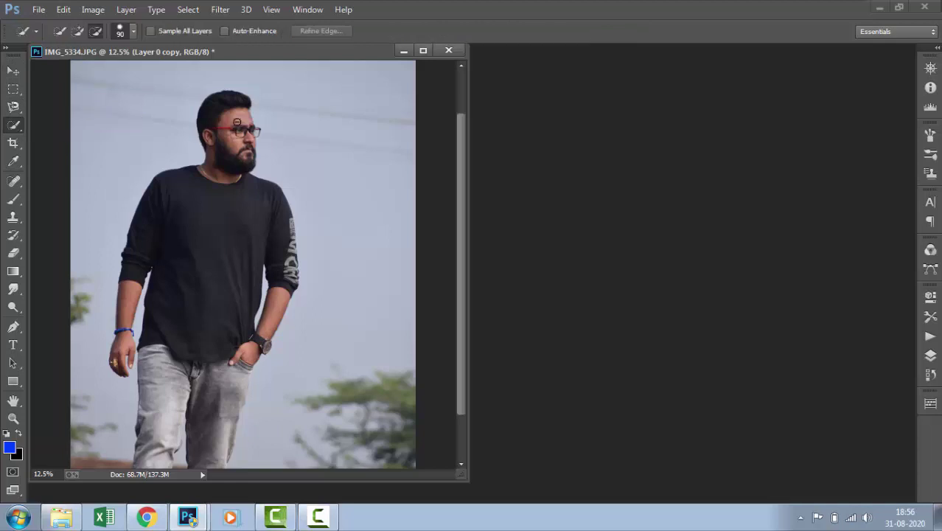
{"action": "left_click", "coordinate": [77, 31]}
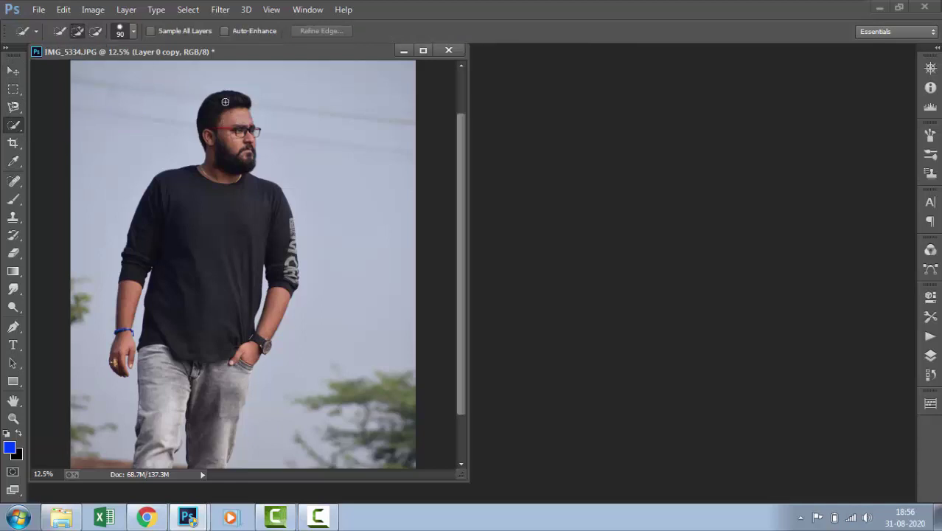
Select the man's head, chest, left jeans leg and both forearms.
{"action": "left_click_drag", "start_coordinate": [237, 161], "coordinate": [248, 252]}
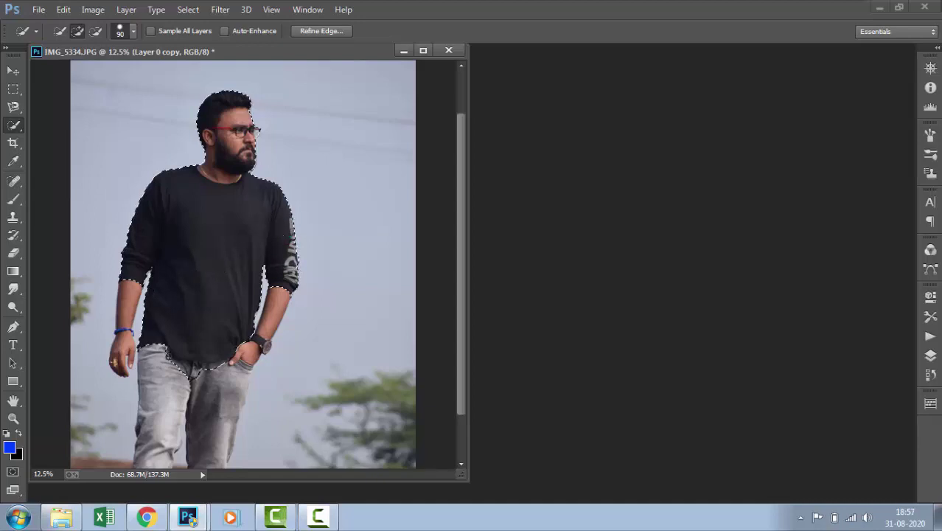
{"action": "left_click_drag", "start_coordinate": [171, 383], "coordinate": [169, 417]}
{"action": "scroll", "coordinate": [227, 403], "scroll_direction": "down", "scroll_amount": 1}
{"action": "scroll", "coordinate": [221, 379], "scroll_direction": "down", "scroll_amount": 1}
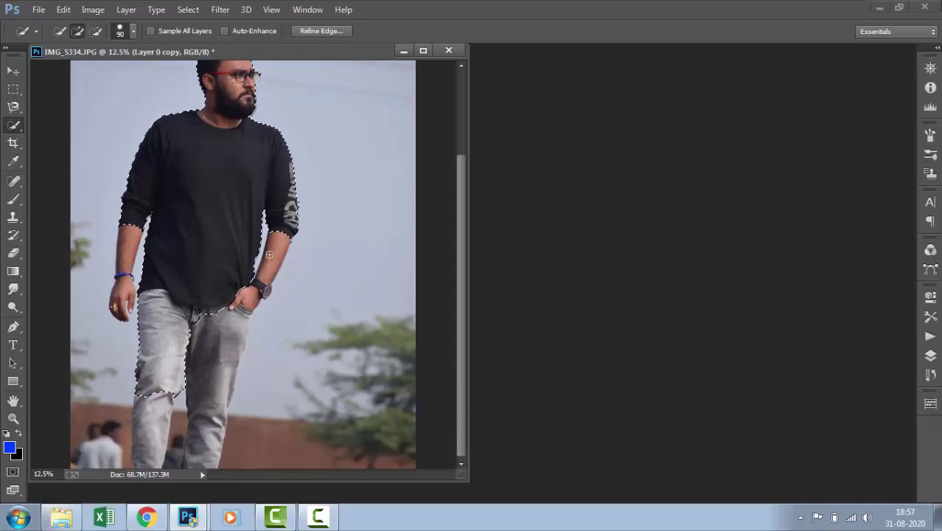
{"action": "left_click_drag", "start_coordinate": [284, 246], "coordinate": [255, 295]}
{"action": "key", "text": "ctrl+plus"}
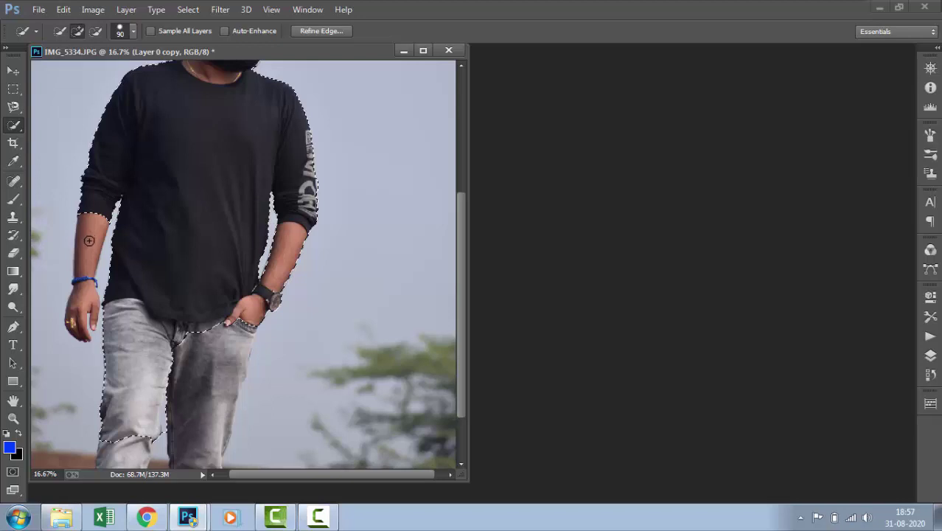
{"action": "left_click_drag", "start_coordinate": [88, 241], "coordinate": [84, 294]}
Add both jeans legs to the selection and zoom out to the whole figure.
{"action": "left_click", "coordinate": [95, 31]}
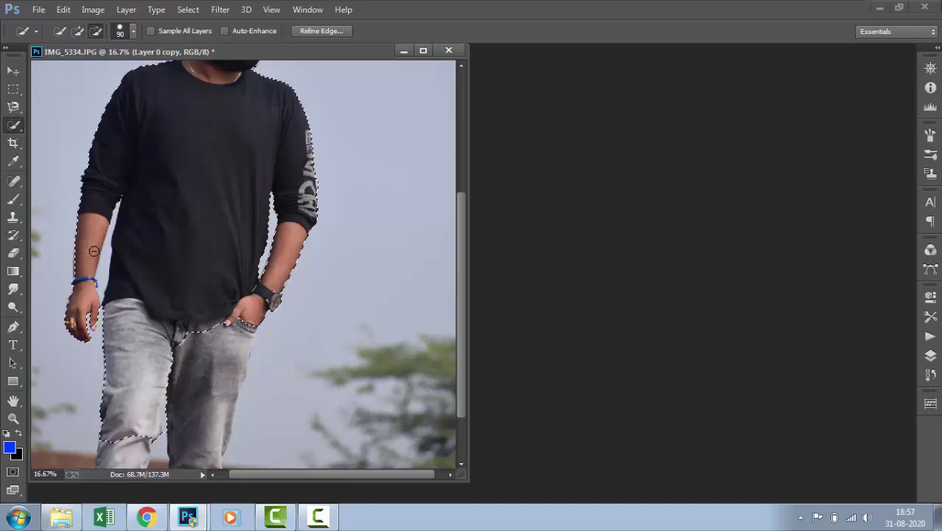
{"action": "left_click", "coordinate": [77, 31]}
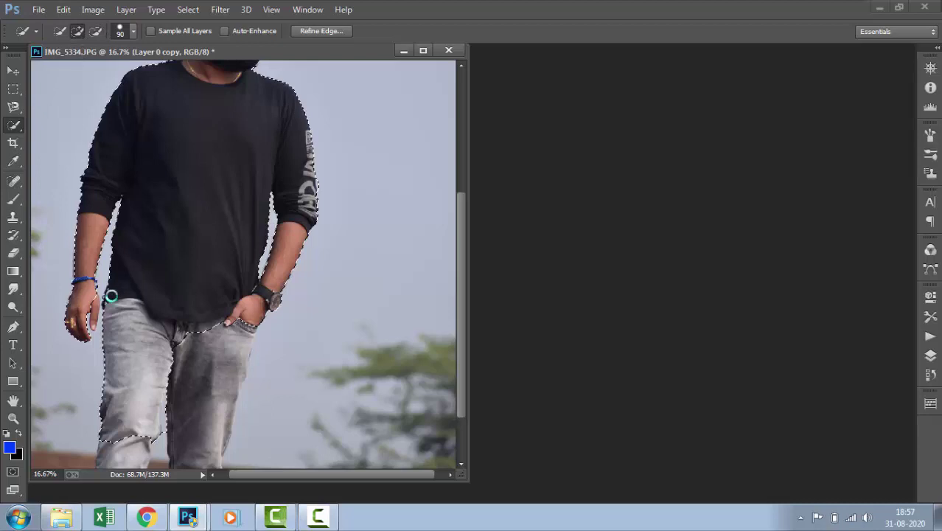
{"action": "mouse_move", "coordinate": [243, 358]}
{"action": "left_mouse_down"}
{"action": "mouse_move", "coordinate": [243, 289]}
{"action": "mouse_move", "coordinate": [201, 343]}
{"action": "mouse_move", "coordinate": [208, 353]}
{"action": "left_mouse_up"}
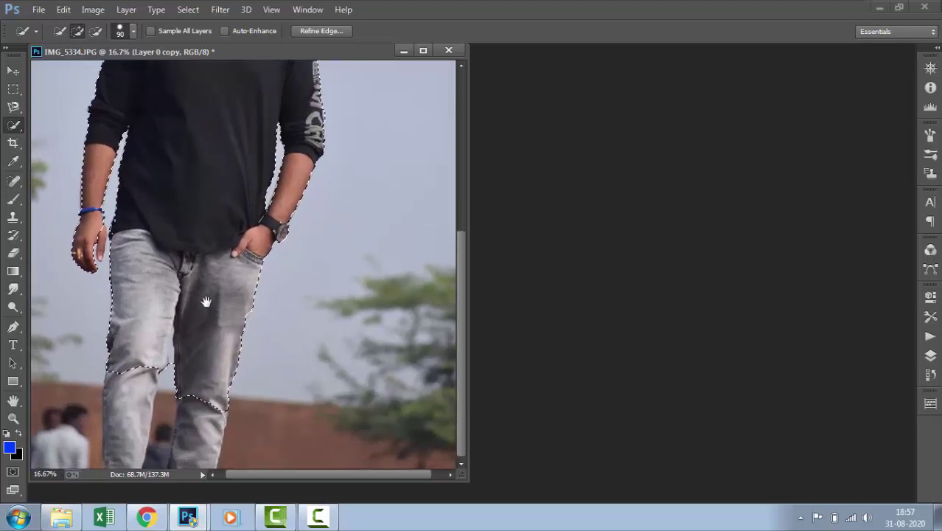
{"action": "left_click_drag", "start_coordinate": [137, 402], "coordinate": [158, 427]}
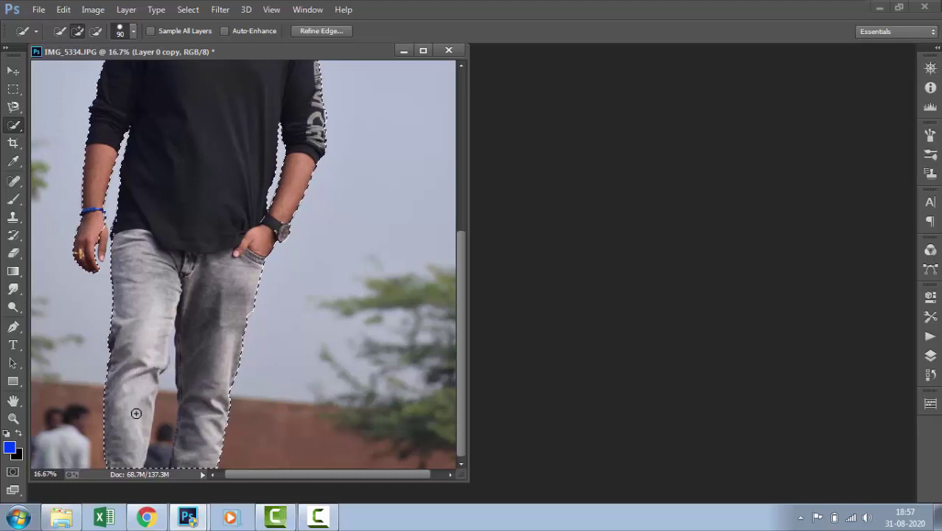
{"action": "left_click", "coordinate": [96, 32]}
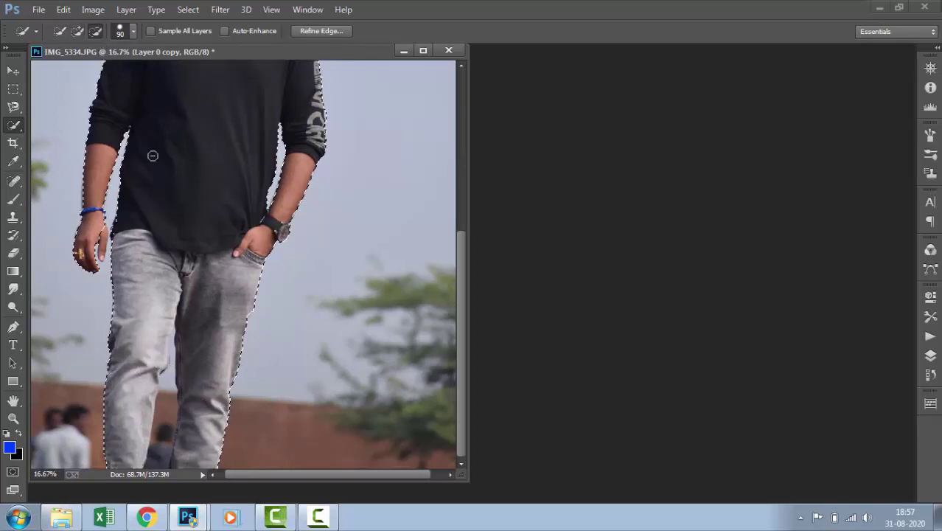
{"action": "key", "text": "ctrl+minus"}
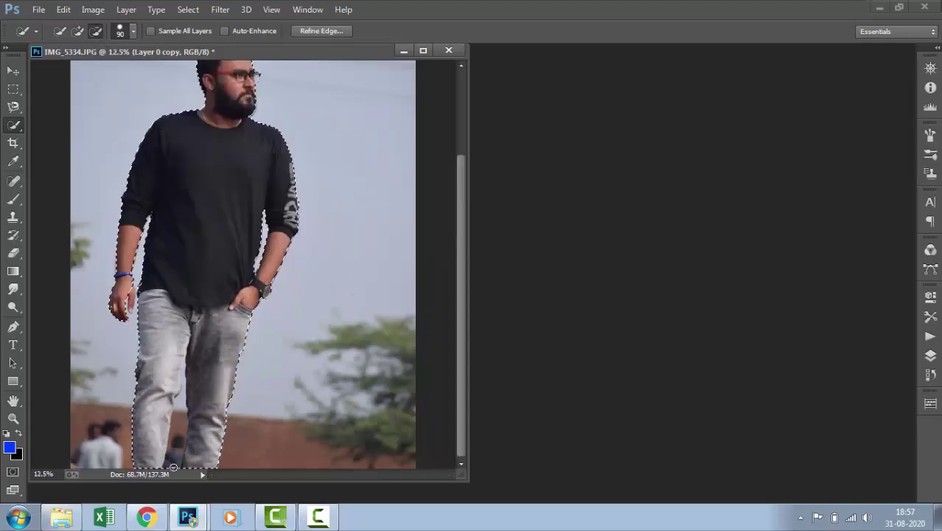
Subtract the background between the man's legs and add the crotch area back.
{"action": "left_click_drag", "start_coordinate": [177, 439], "coordinate": [183, 378]}
{"action": "left_click_drag", "start_coordinate": [176, 458], "coordinate": [184, 403]}
{"action": "key", "text": "ctrl+plus"}
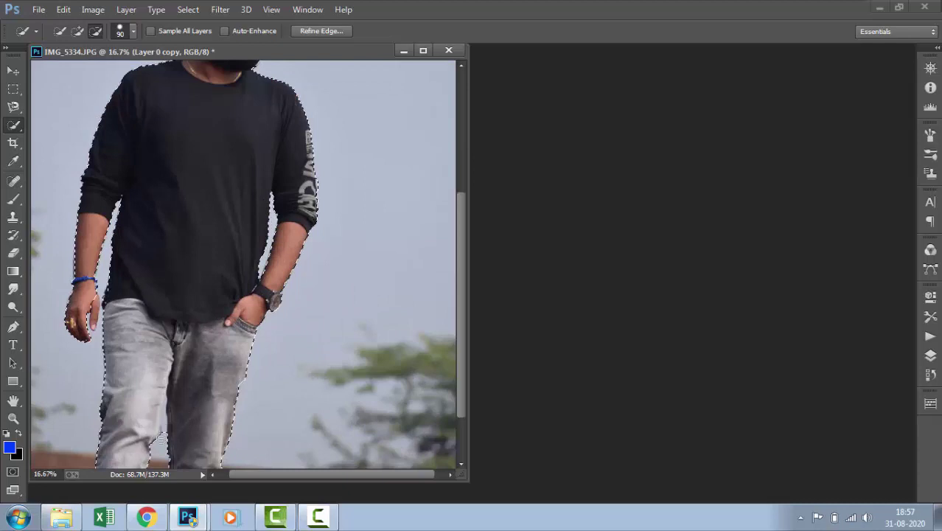
{"action": "left_click_drag", "start_coordinate": [163, 434], "coordinate": [171, 410]}
{"action": "left_click", "coordinate": [77, 31]}
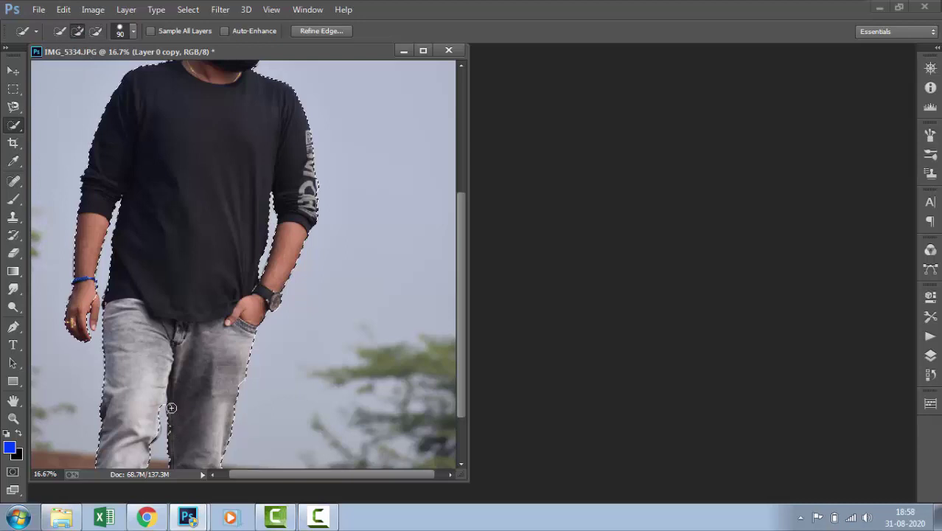
{"action": "left_click", "coordinate": [204, 344]}
{"action": "key", "text": "ctrl+minus"}
{"action": "key", "text": "ctrl+minus"}
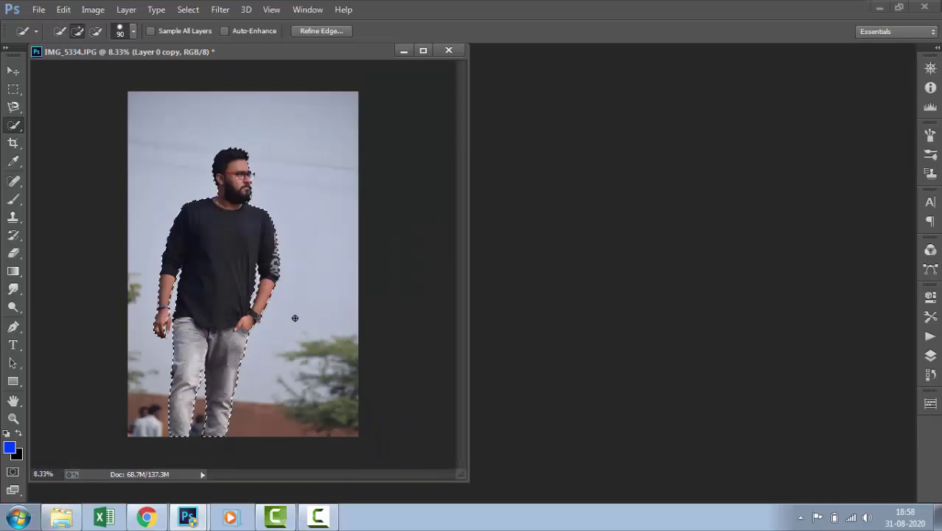
{"action": "key", "text": "ctrl+plus"}
{"action": "key", "text": "ctrl+plus"}
{"action": "key", "text": "ctrl+plus"}
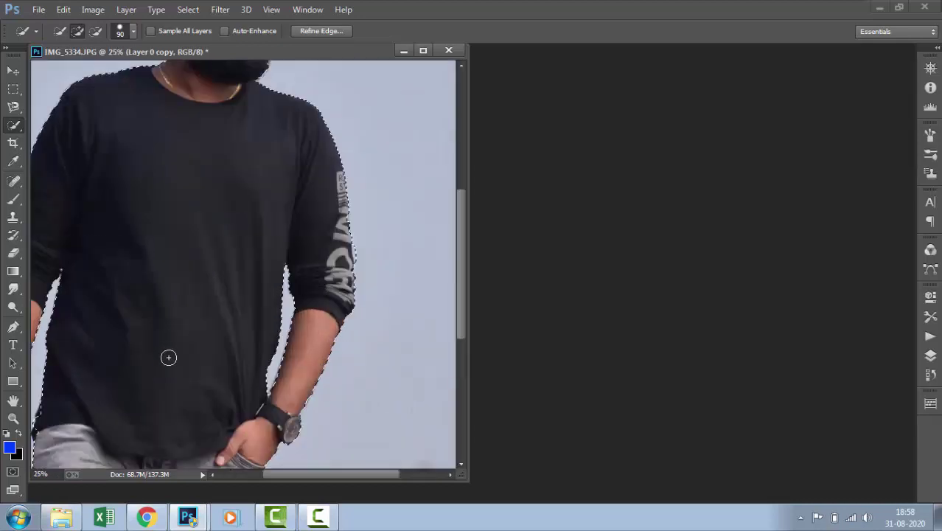
Extend the selection to the left fingertips with a smaller brush and trim stray edges.
{"action": "mouse_move", "coordinate": [168, 355]}
{"action": "left_mouse_down"}
{"action": "mouse_move", "coordinate": [212, 356]}
{"action": "mouse_move", "coordinate": [267, 333]}
{"action": "left_mouse_up"}
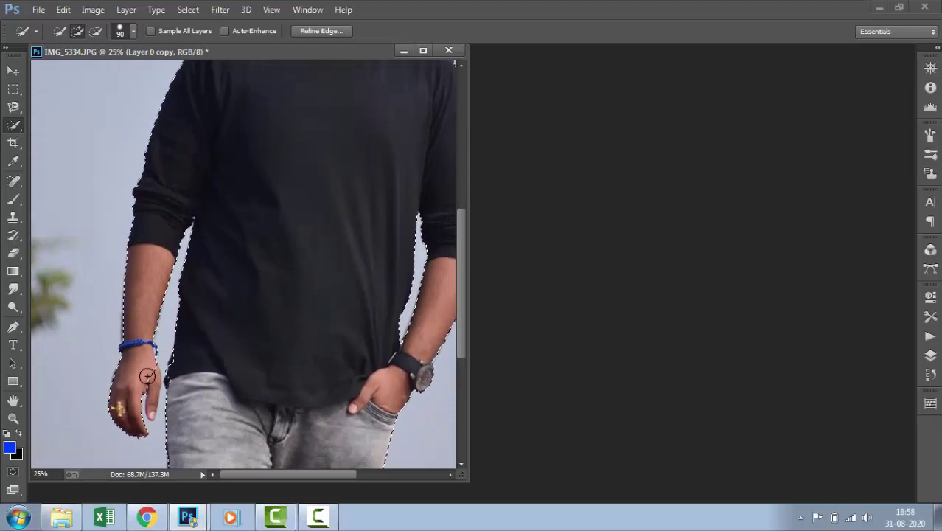
{"action": "key", "text": "bracketleft"}
{"action": "key", "text": "bracketleft"}
{"action": "key", "text": "bracketleft"}
{"action": "key", "text": "bracketleft"}
{"action": "left_click_drag", "start_coordinate": [153, 380], "coordinate": [157, 417]}
{"action": "left_click", "coordinate": [96, 31]}
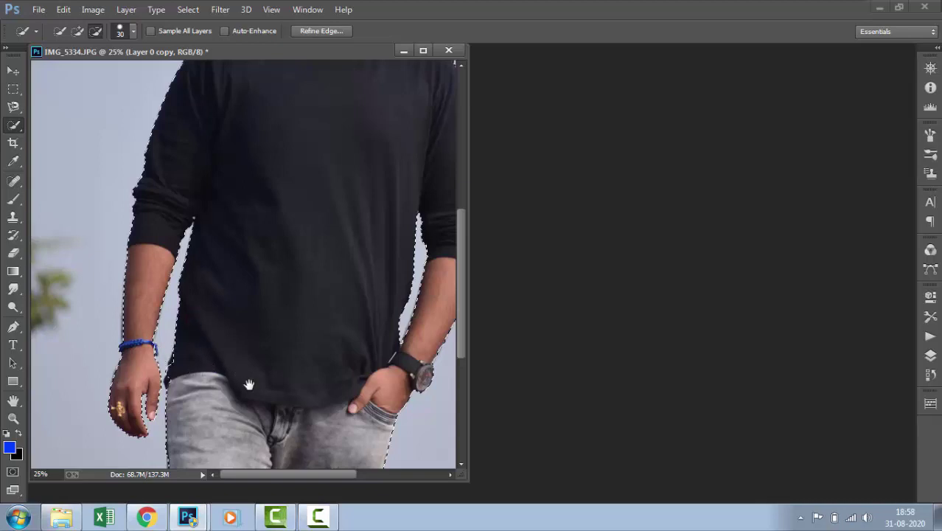
{"action": "scroll", "coordinate": [247, 384], "scroll_direction": "down", "scroll_amount": 2}
{"action": "scroll", "coordinate": [272, 380], "scroll_direction": "down", "scroll_amount": 2}
{"action": "scroll", "coordinate": [278, 376], "scroll_direction": "down", "scroll_amount": 2}
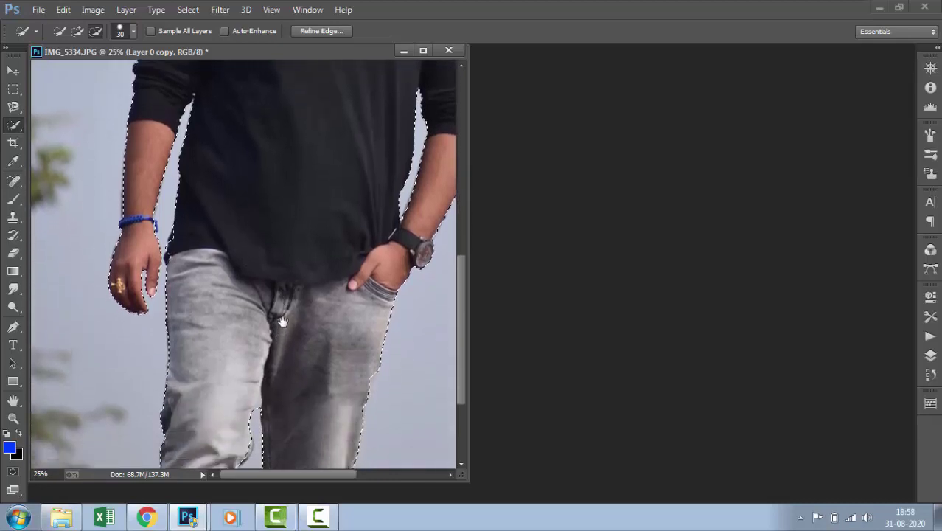
{"action": "scroll", "coordinate": [286, 365], "scroll_direction": "down", "scroll_amount": 2}
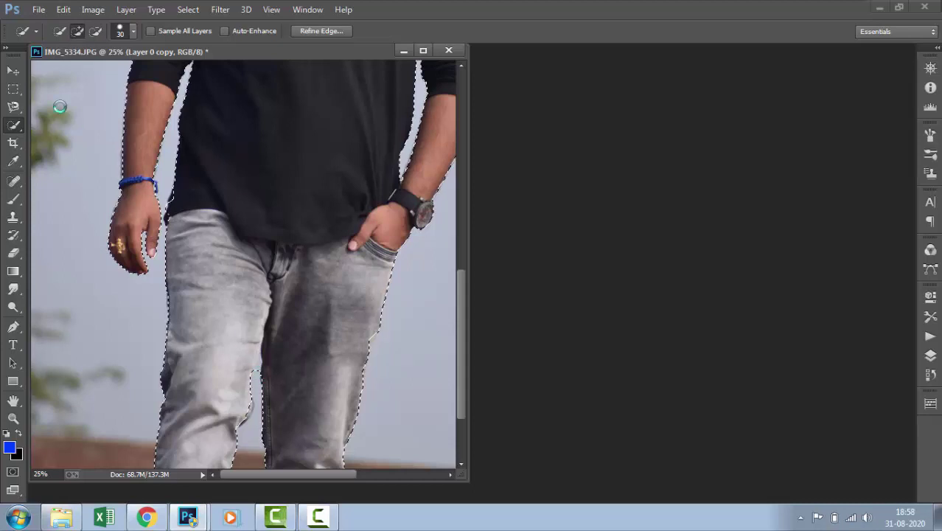
{"action": "key", "text": "alt"}
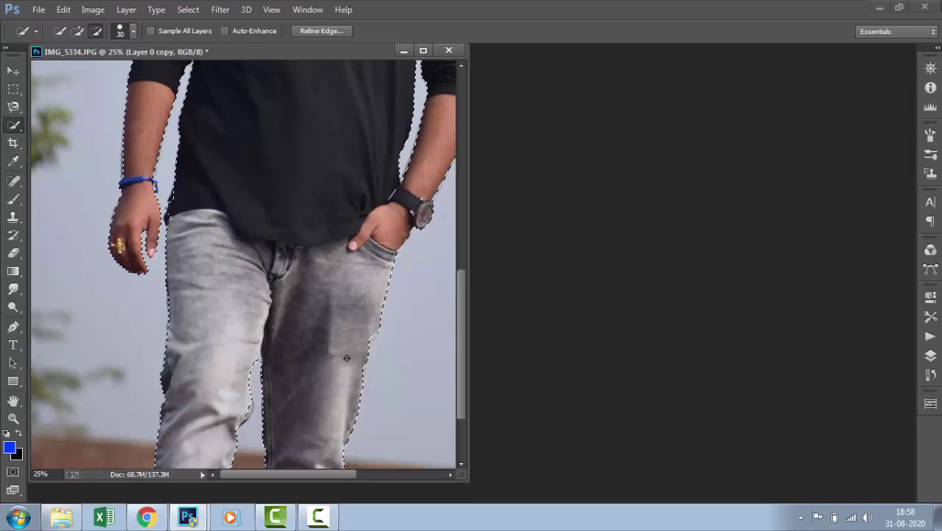
{"action": "scroll", "coordinate": [347, 358], "scroll_direction": "down", "scroll_amount": 1}
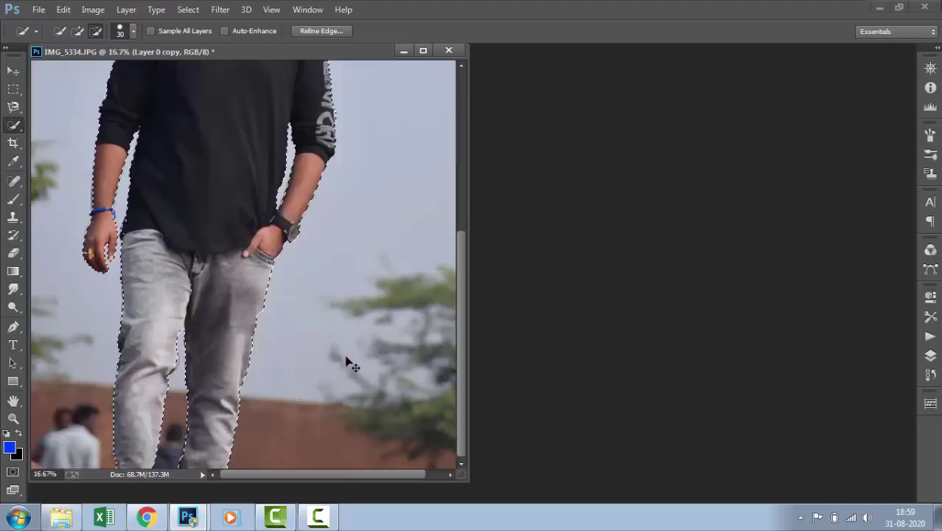
{"action": "scroll", "coordinate": [347, 362], "scroll_direction": "down", "scroll_amount": 1}
{"action": "scroll", "coordinate": [275, 317], "scroll_direction": "down", "scroll_amount": 1}
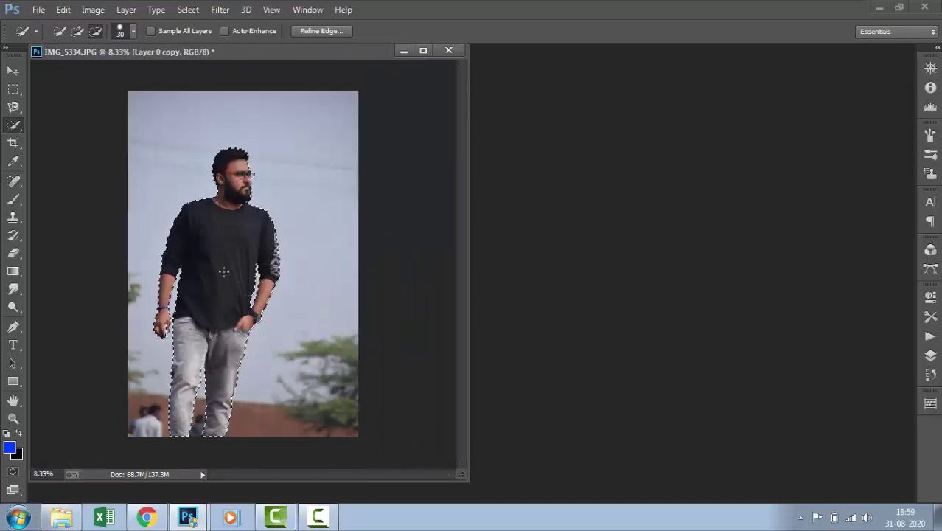
Feather the man's selection by 2 pixels.
{"action": "right_click", "coordinate": [226, 267]}
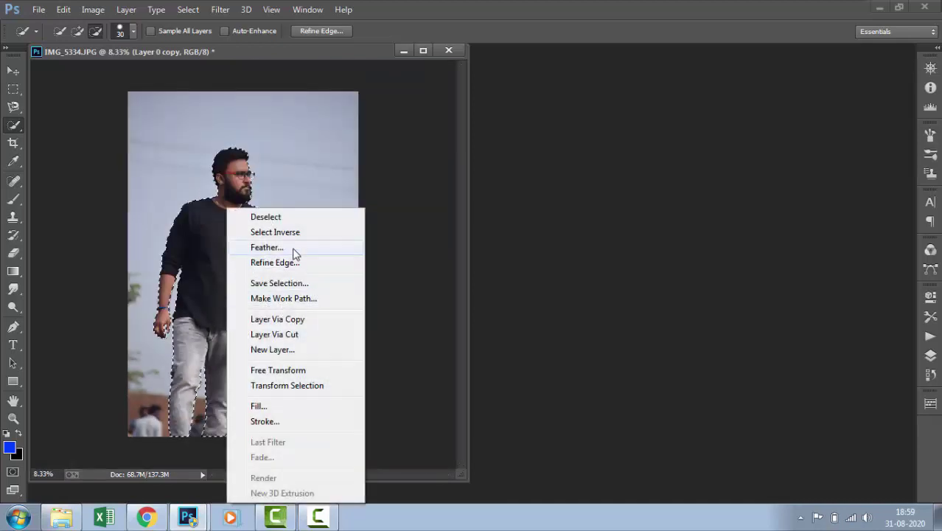
{"action": "left_click", "coordinate": [294, 254]}
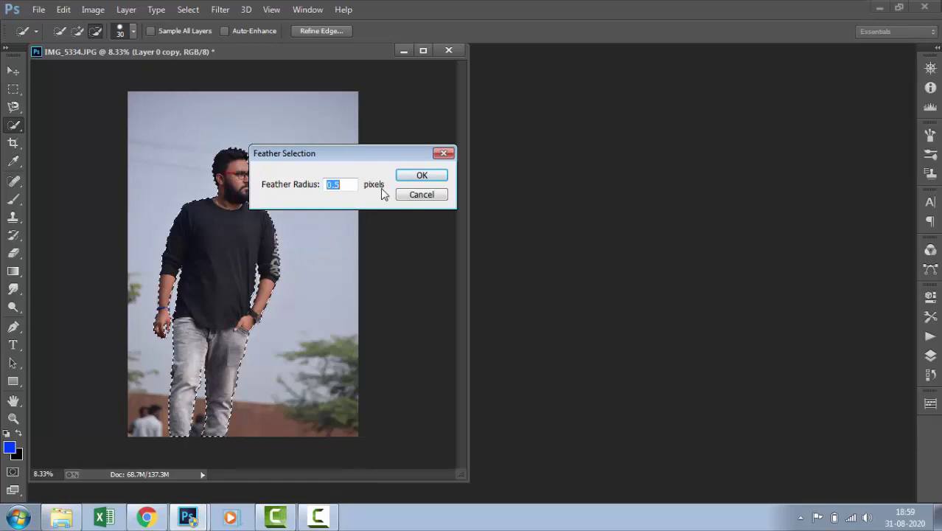
{"action": "key", "text": "BackSpace"}
{"action": "key", "text": "Return"}
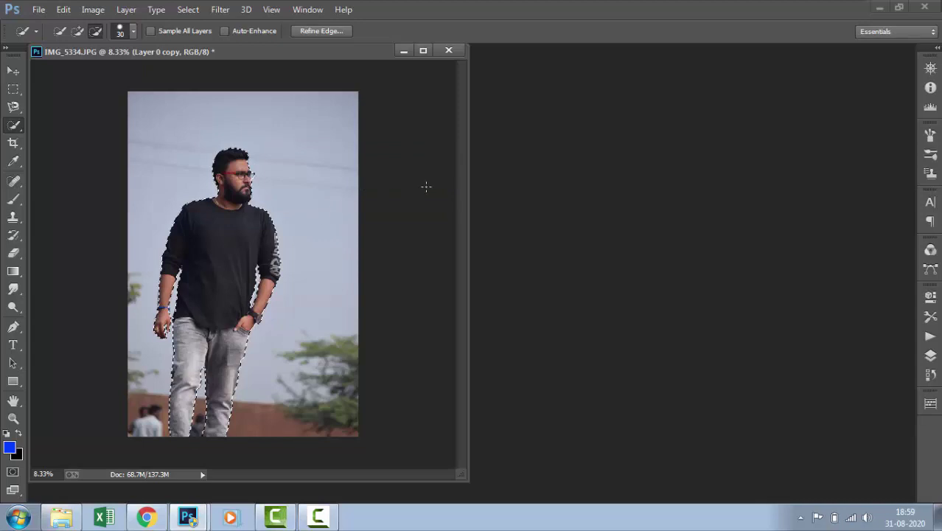
{"action": "key", "text": "ctrl+plus"}
{"action": "key", "text": "ctrl+plus"}
{"action": "left_click_drag", "start_coordinate": [305, 181], "coordinate": [309, 250]}
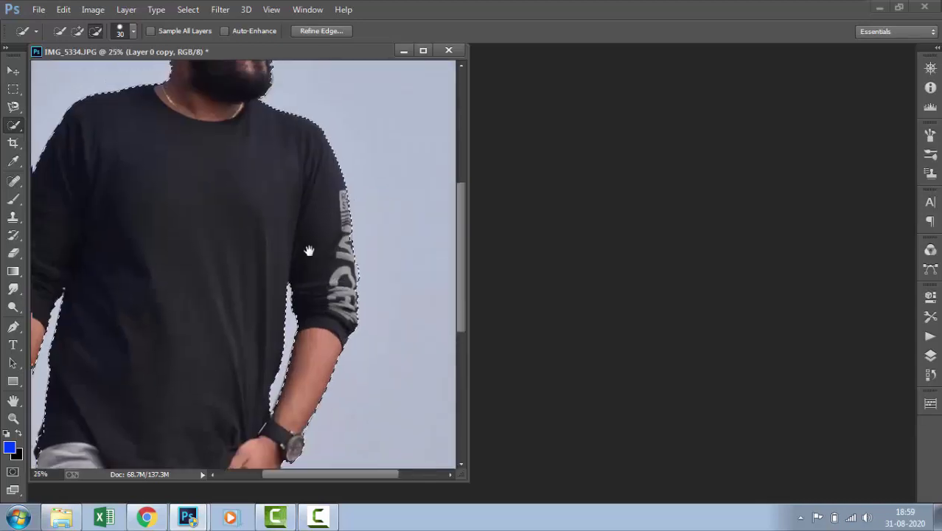
{"action": "scroll", "coordinate": [308, 251], "scroll_direction": "up", "scroll_amount": 5}
{"action": "scroll", "coordinate": [305, 194], "scroll_direction": "up", "scroll_amount": 1}
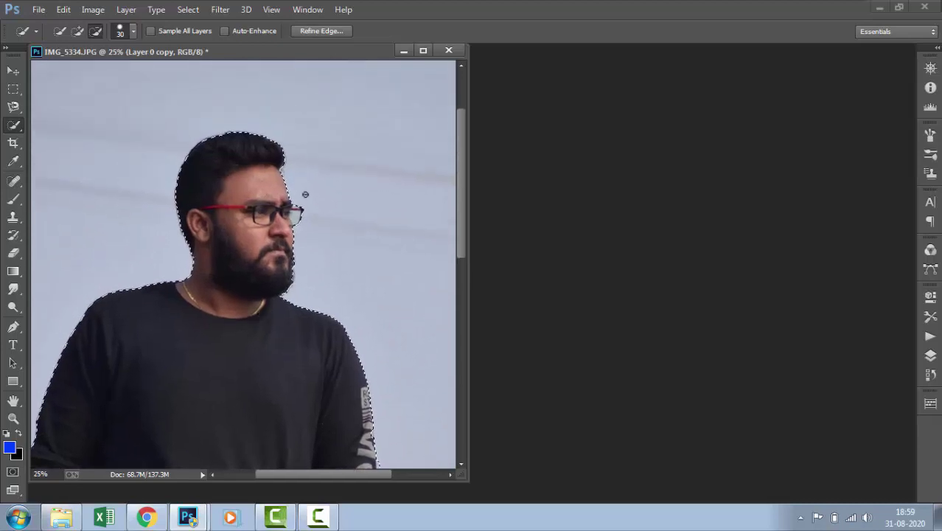
Refine the hair and beard edges with Radius 7.9, Smooth 42 and Feather 1.7.
{"action": "left_click", "coordinate": [323, 31]}
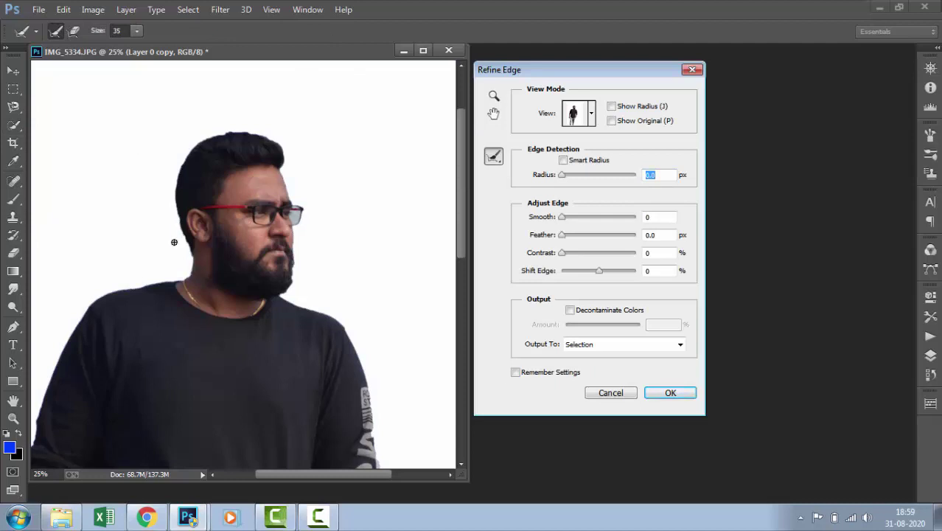
{"action": "mouse_move", "coordinate": [195, 229]}
{"action": "left_mouse_down"}
{"action": "mouse_move", "coordinate": [177, 276]}
{"action": "mouse_move", "coordinate": [164, 200]}
{"action": "left_mouse_up"}
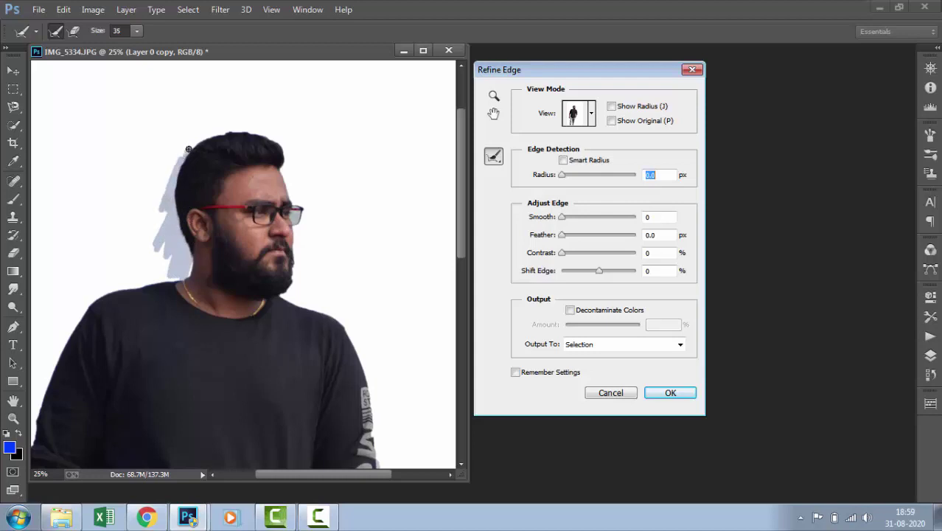
{"action": "mouse_move", "coordinate": [188, 149]}
{"action": "left_mouse_down"}
{"action": "mouse_move", "coordinate": [245, 125]}
{"action": "mouse_move", "coordinate": [220, 132]}
{"action": "mouse_move", "coordinate": [289, 159]}
{"action": "mouse_move", "coordinate": [301, 228]}
{"action": "mouse_move", "coordinate": [285, 279]}
{"action": "left_mouse_up"}
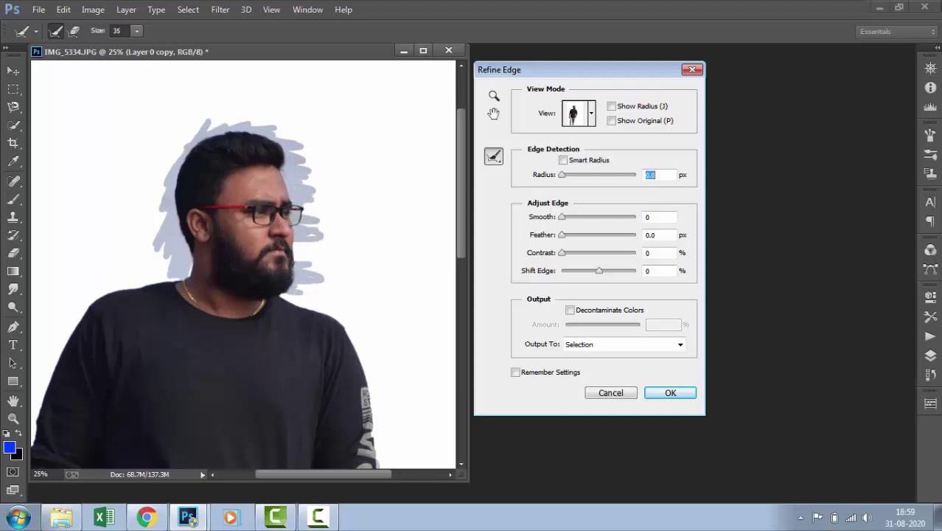
{"action": "mouse_move", "coordinate": [284, 296]}
{"action": "left_mouse_down"}
{"action": "mouse_move", "coordinate": [310, 298]}
{"action": "mouse_move", "coordinate": [296, 268]}
{"action": "left_mouse_up"}
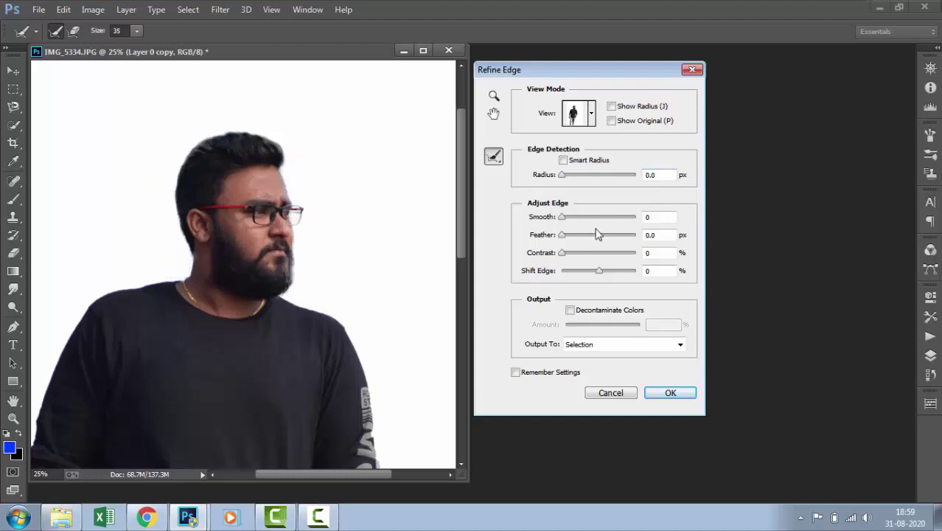
{"action": "left_click_drag", "start_coordinate": [562, 175], "coordinate": [587, 176]}
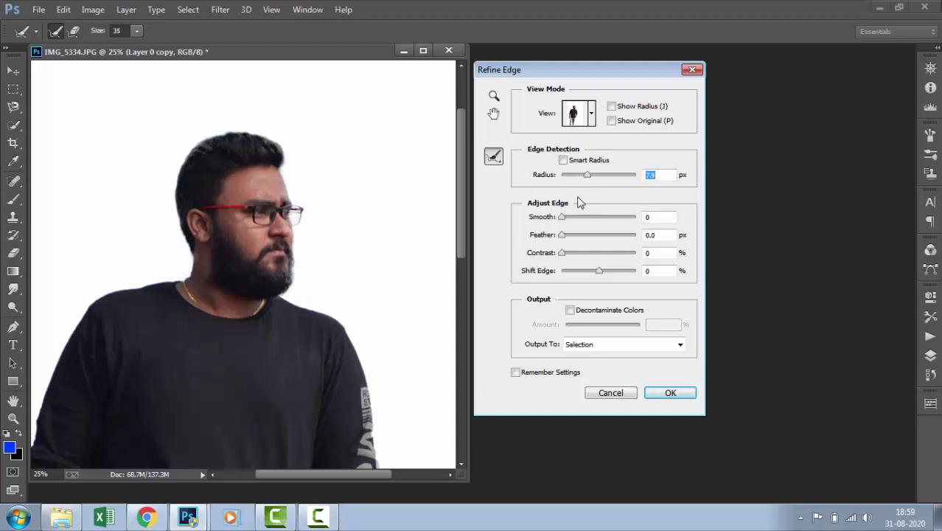
{"action": "mouse_move", "coordinate": [562, 218]}
{"action": "left_mouse_down"}
{"action": "mouse_move", "coordinate": [594, 221]}
{"action": "mouse_move", "coordinate": [585, 241]}
{"action": "mouse_move", "coordinate": [562, 236]}
{"action": "mouse_move", "coordinate": [573, 253]}
{"action": "mouse_move", "coordinate": [590, 253]}
{"action": "left_mouse_up"}
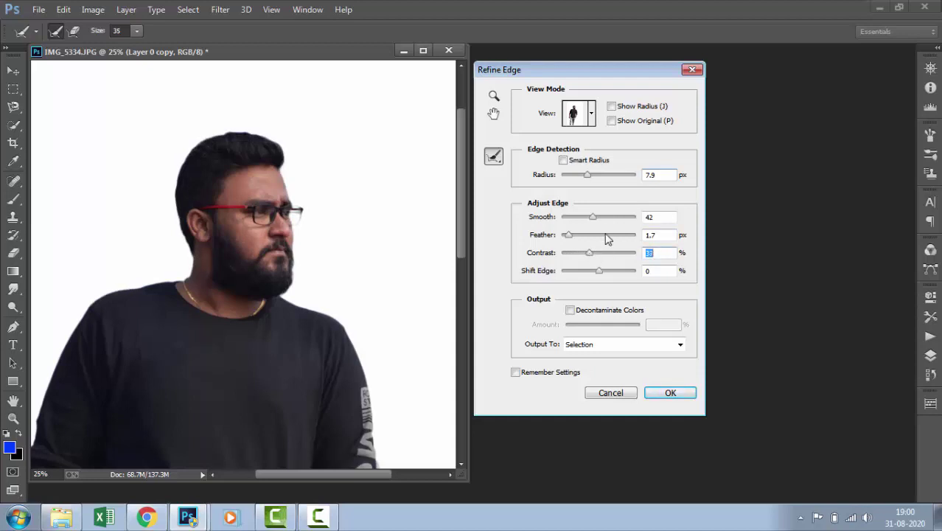
{"action": "left_click", "coordinate": [668, 392]}
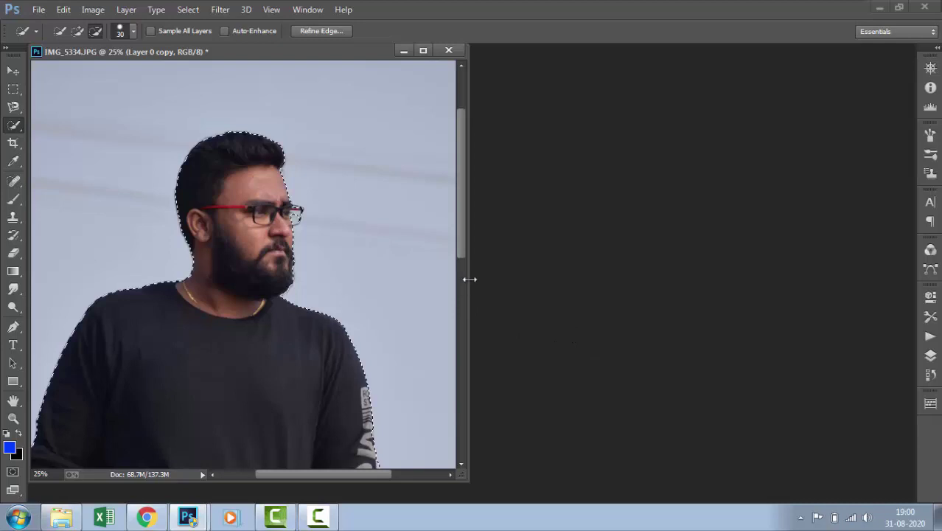
Add a layer mask to Layer 0 copy from the man's selection.
{"action": "key", "text": "ctrl+minus"}
{"action": "key", "text": "ctrl+minus"}
{"action": "key", "text": "ctrl+minus"}
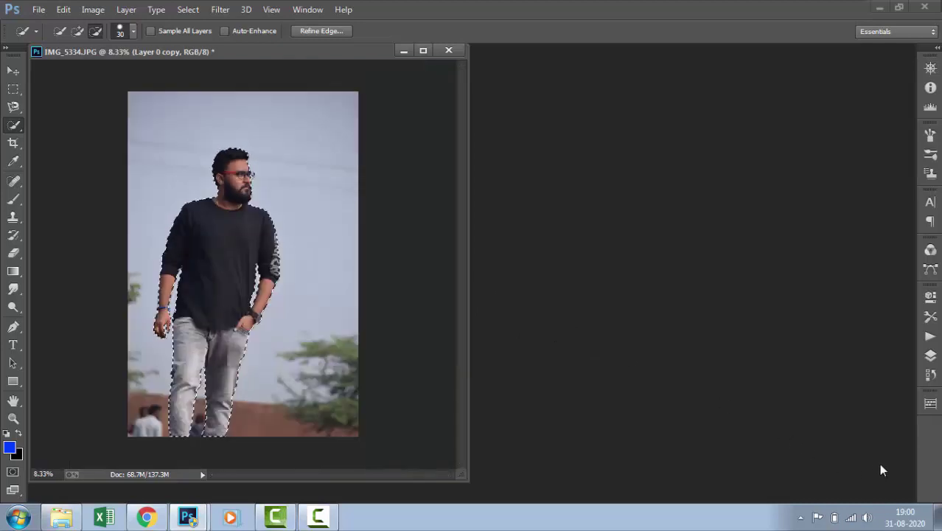
{"action": "left_click", "coordinate": [930, 355]}
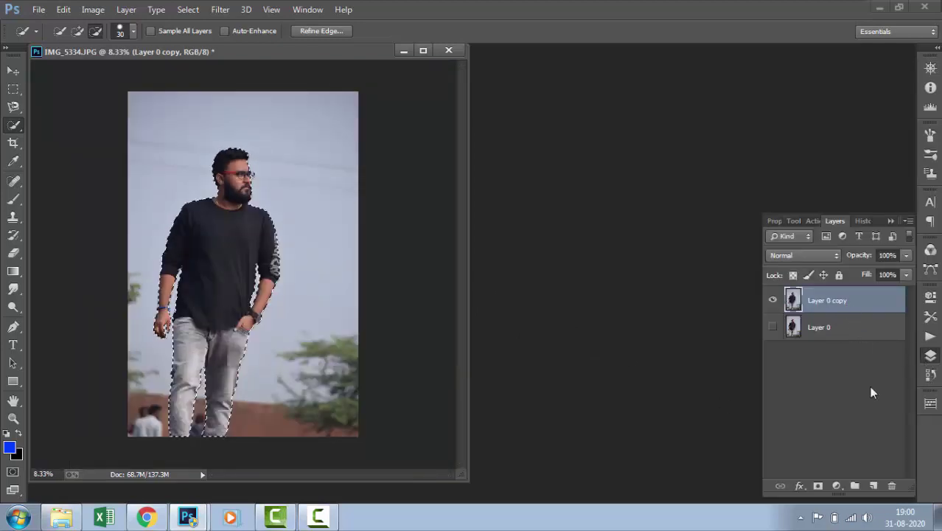
{"action": "left_click", "coordinate": [817, 486]}
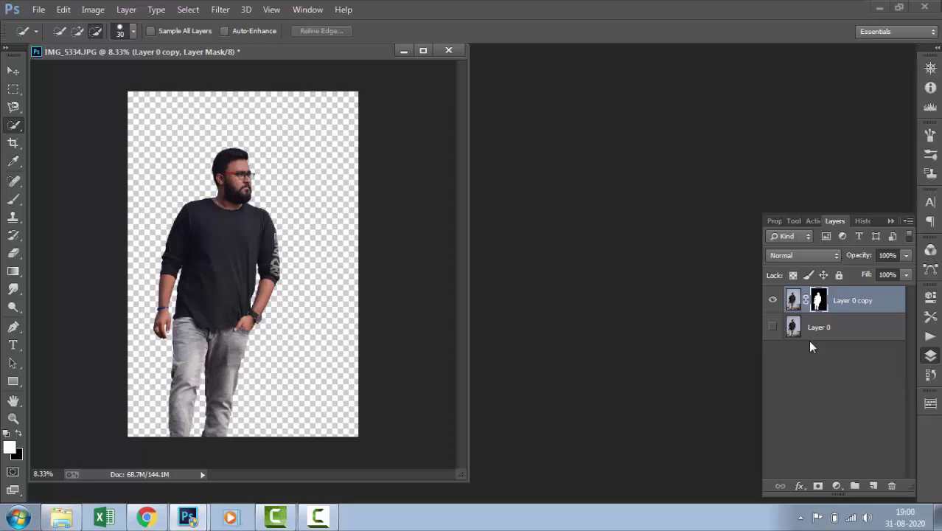
Check the cutout at the glasses with the Magic Wand, then deselect and zoom out.
{"action": "key", "text": "ctrl+plus"}
{"action": "key", "text": "ctrl+plus"}
{"action": "key", "text": "ctrl+plus"}
{"action": "key", "text": "ctrl+plus"}
{"action": "left_click_drag", "start_coordinate": [280, 180], "coordinate": [274, 315]}
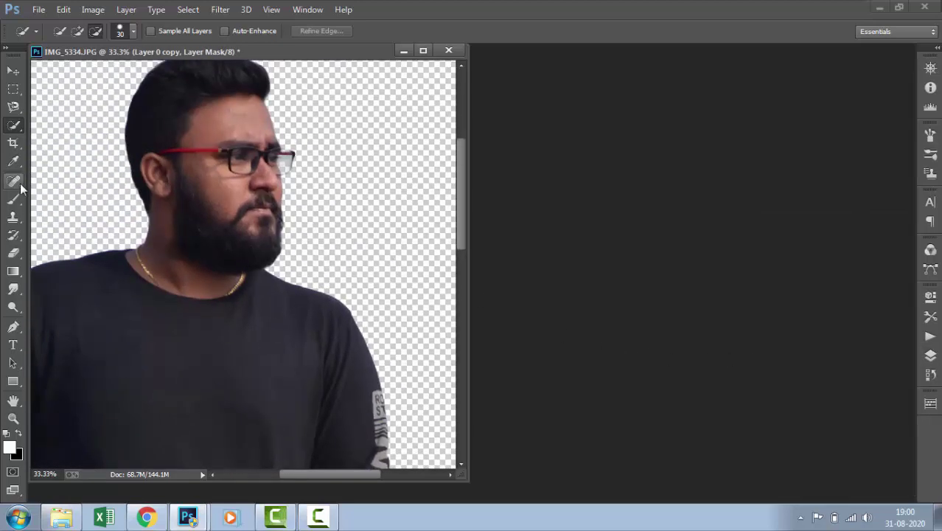
{"action": "right_click", "coordinate": [16, 128]}
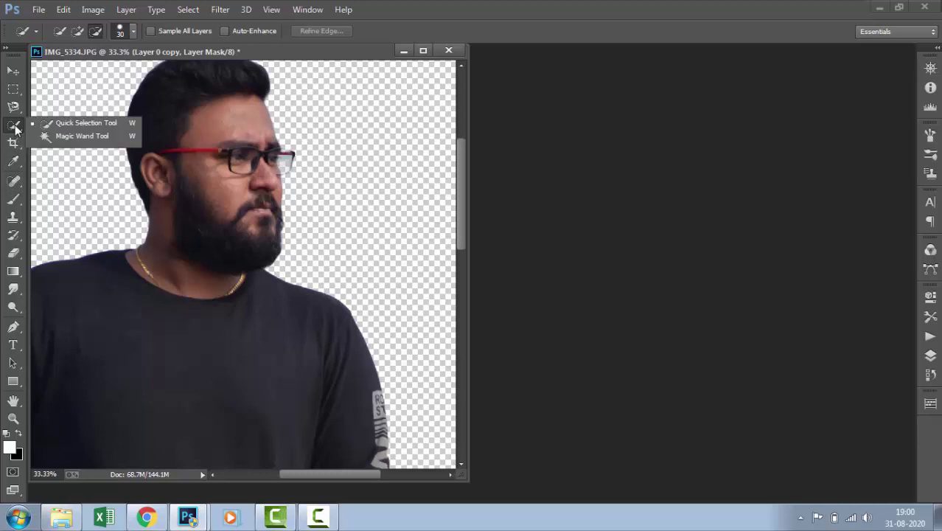
{"action": "left_click", "coordinate": [53, 136]}
{"action": "left_click", "coordinate": [290, 162]}
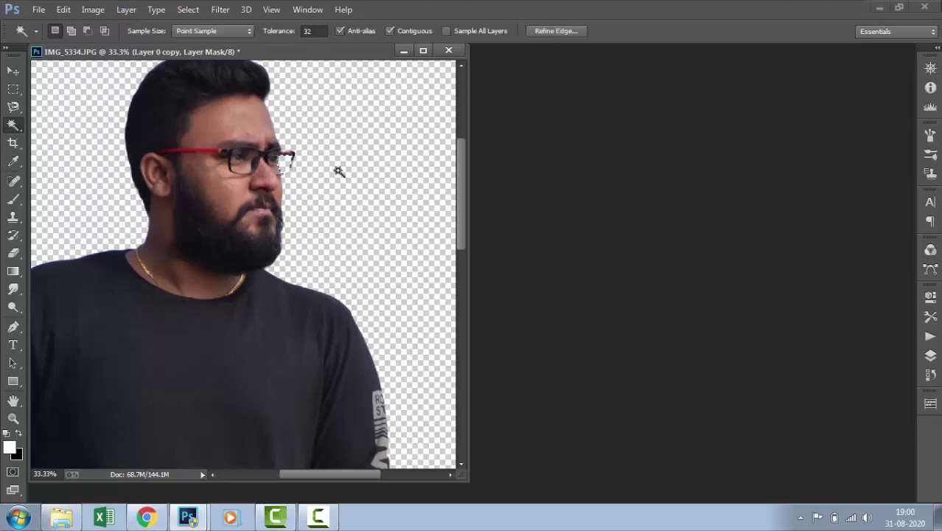
{"action": "key", "text": "ctrl+d"}
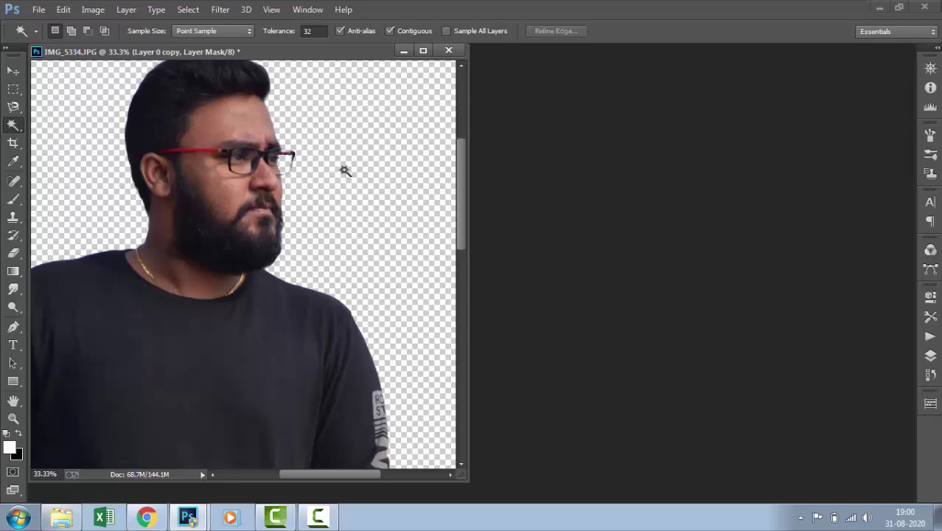
{"action": "key", "text": "ctrl+minus"}
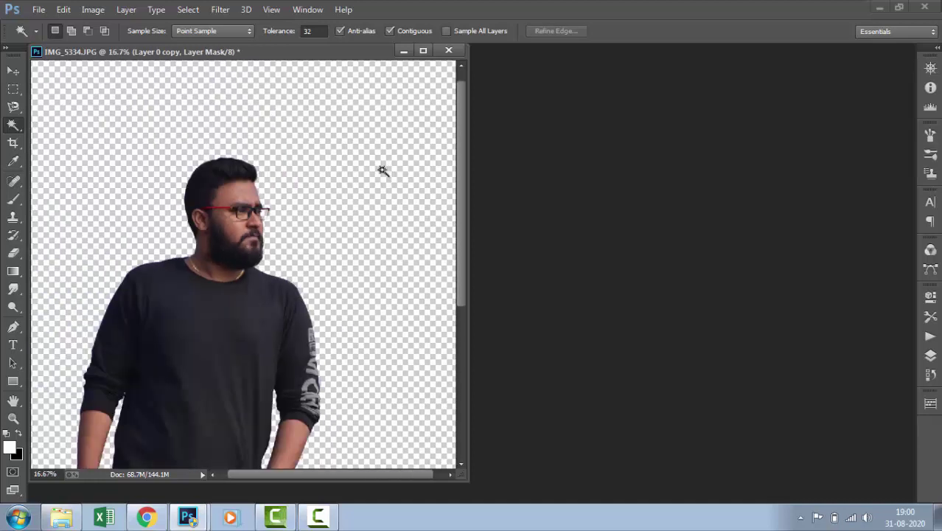
{"action": "key", "text": "ctrl+minus"}
{"action": "left_click_drag", "start_coordinate": [459, 471], "coordinate": [504, 491]}
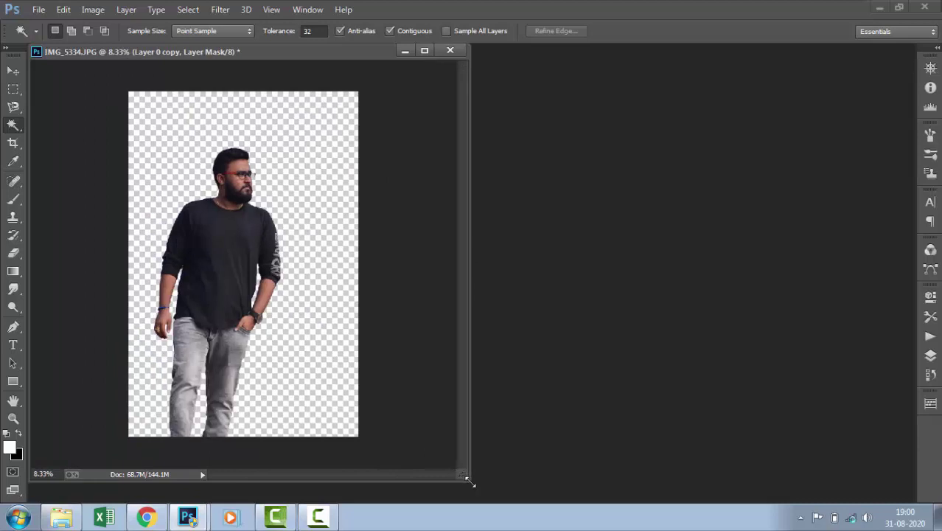
{"action": "key", "text": "ctrl+o"}
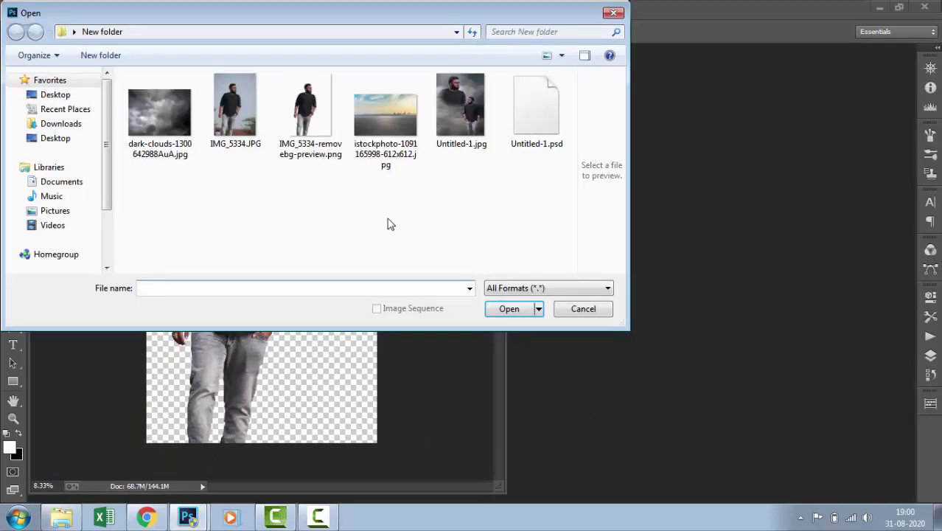
{"action": "double_click", "coordinate": [173, 120]}
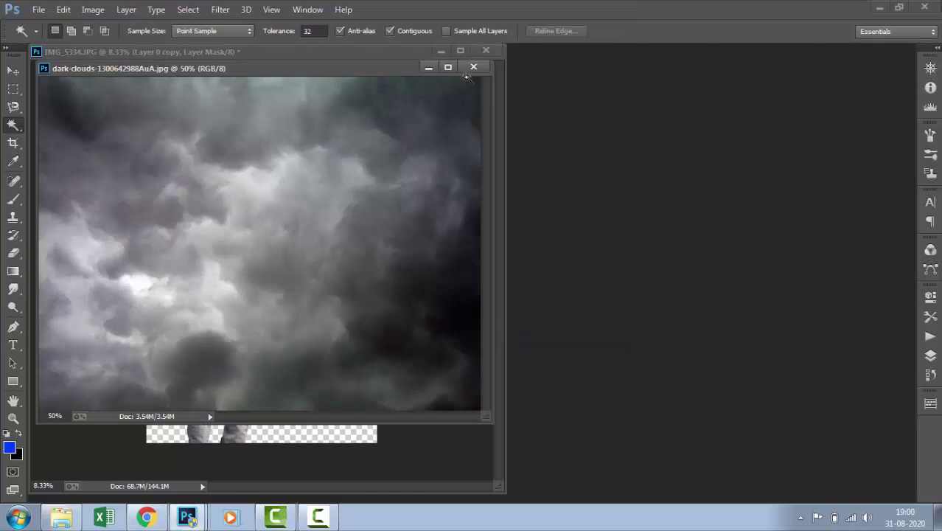
{"action": "left_click", "coordinate": [473, 67]}
{"action": "left_click", "coordinate": [38, 9]}
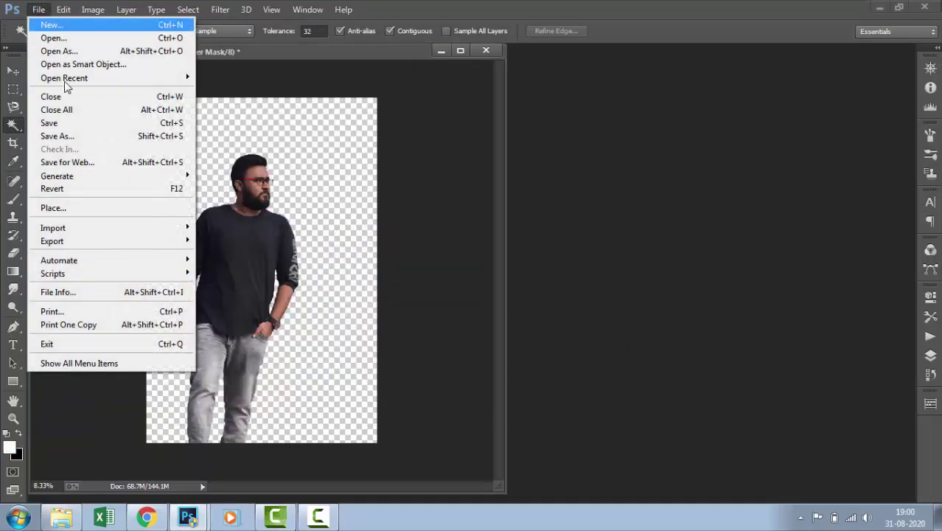
{"action": "left_click", "coordinate": [85, 209]}
{"action": "left_click", "coordinate": [161, 120]}
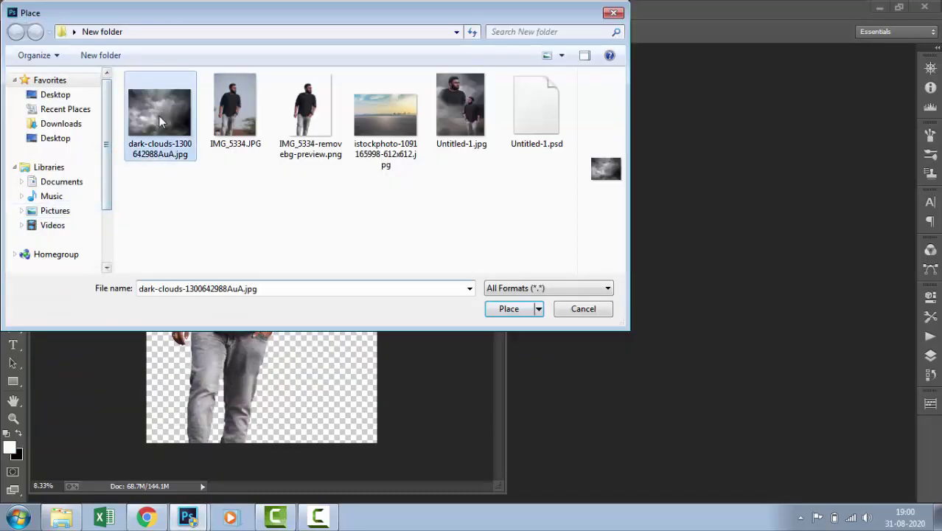
{"action": "double_click", "coordinate": [160, 121]}
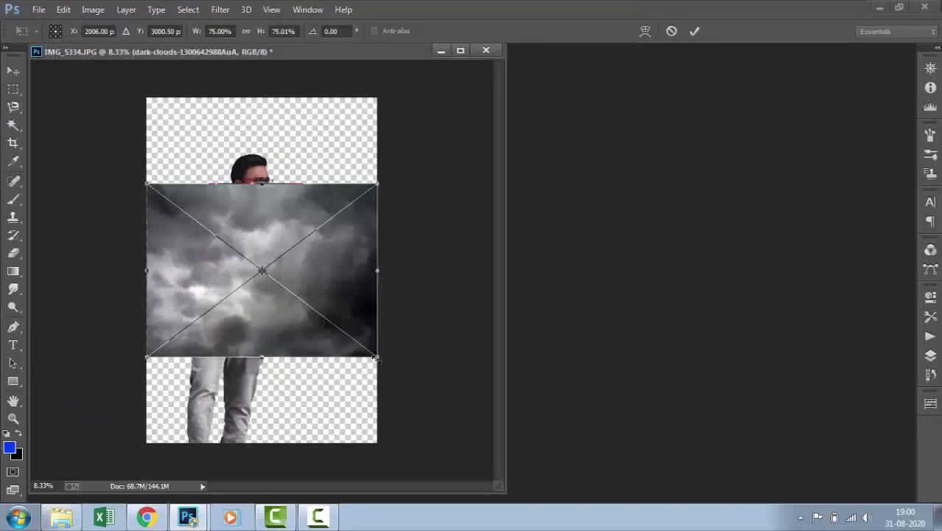
Scale the placed clouds to about 152% to cover the canvas, commit, and nudge them into position.
{"action": "left_click_drag", "start_coordinate": [376, 358], "coordinate": [492, 446]}
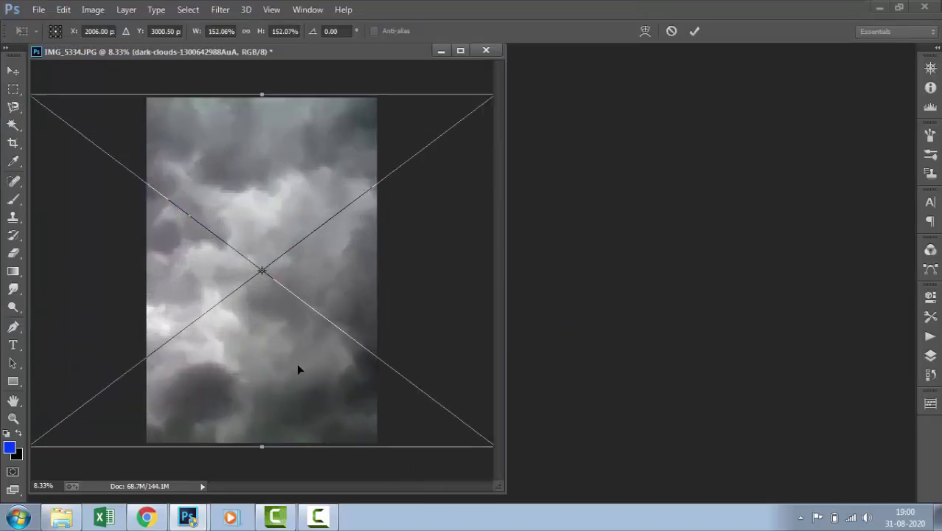
{"action": "key", "text": "w"}
{"action": "key", "text": "Return"}
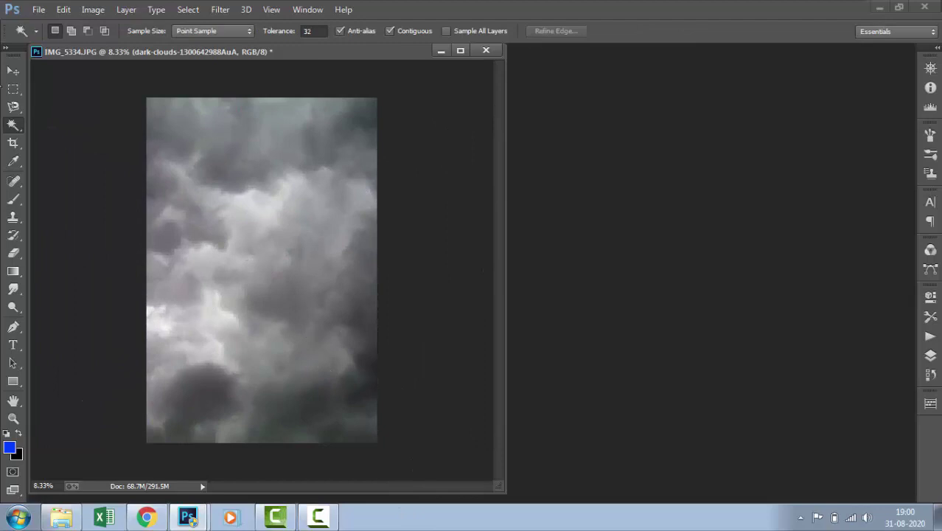
{"action": "left_click", "coordinate": [13, 70]}
{"action": "left_click_drag", "start_coordinate": [281, 274], "coordinate": [264, 272]}
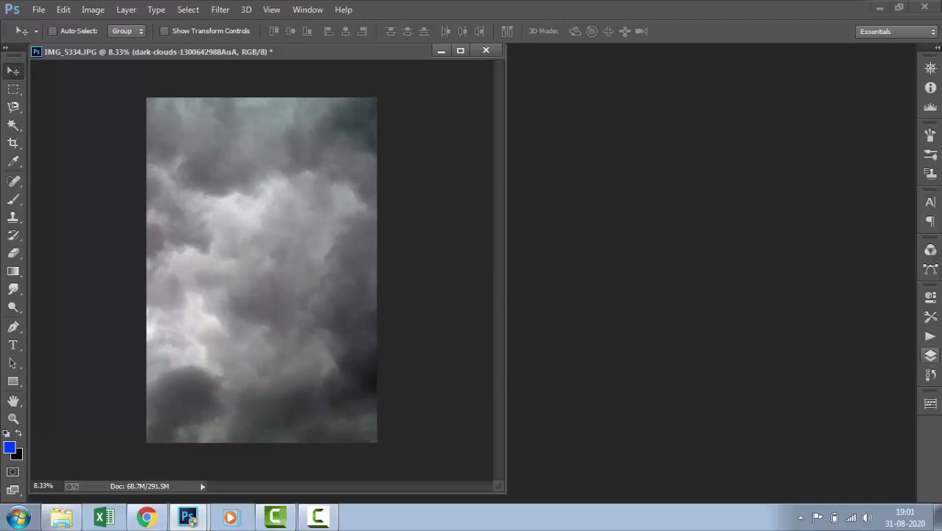
Apply the layer mask on Layer 0 copy to make the man's cut-out permanent.
{"action": "left_click", "coordinate": [930, 355]}
{"action": "left_click", "coordinate": [847, 329]}
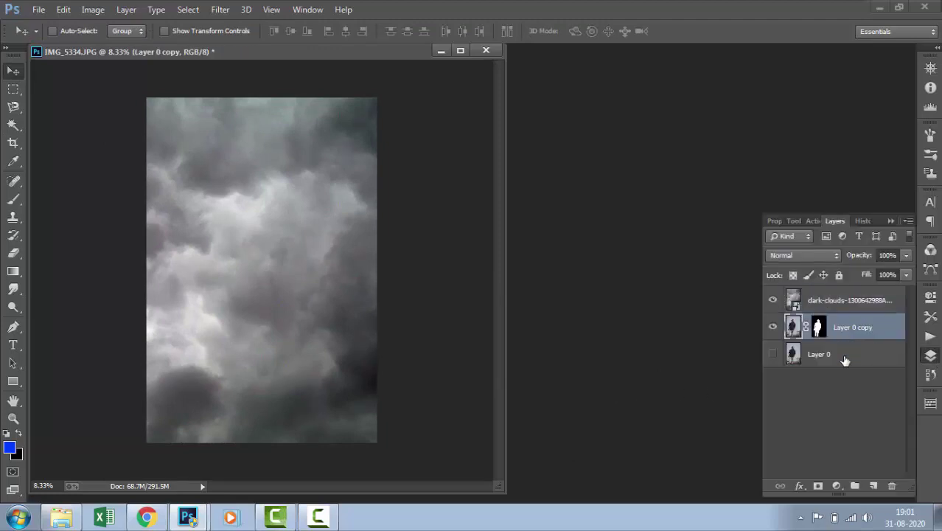
{"action": "left_click", "coordinate": [841, 356]}
{"action": "left_click", "coordinate": [847, 328]}
{"action": "left_click", "coordinate": [818, 328]}
{"action": "right_click", "coordinate": [818, 328]}
{"action": "left_click", "coordinate": [829, 372]}
Rasterize the placed dark-clouds layer into a regular pixel layer.
{"action": "left_click", "coordinate": [826, 304]}
{"action": "right_click", "coordinate": [826, 304]}
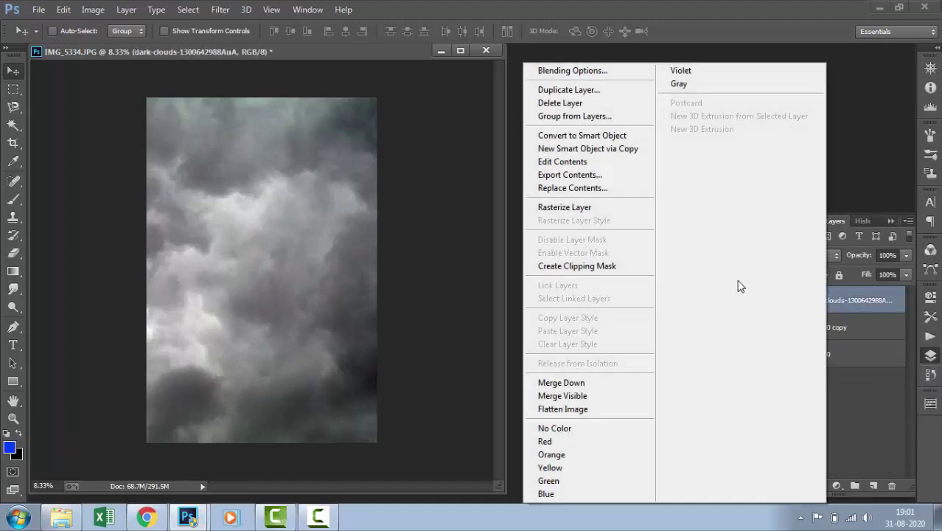
{"action": "left_click", "coordinate": [582, 207]}
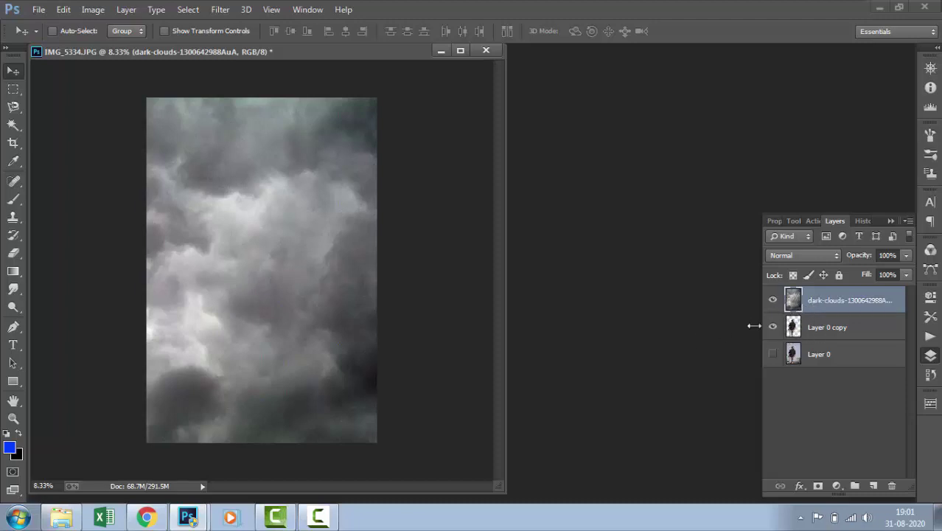
{"action": "key", "text": "ctrl+o"}
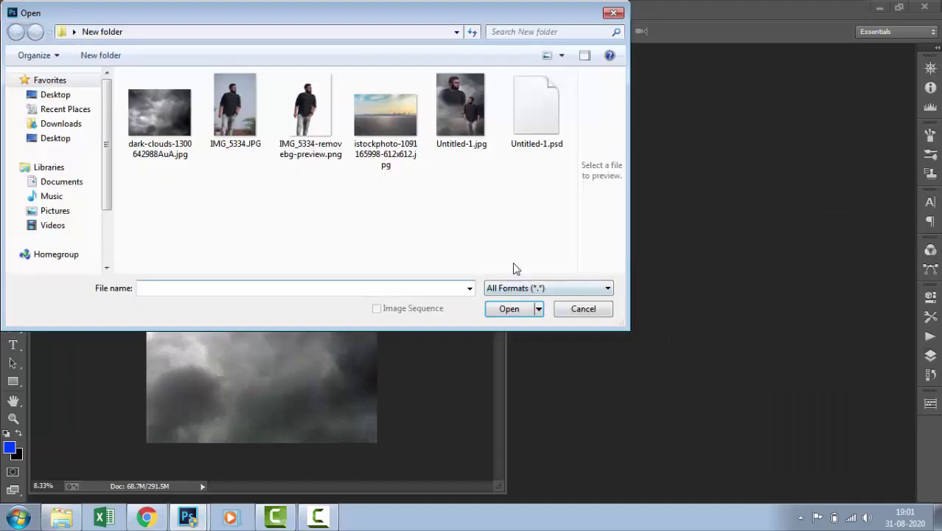
{"action": "left_click", "coordinate": [415, 144]}
{"action": "double_click", "coordinate": [415, 144]}
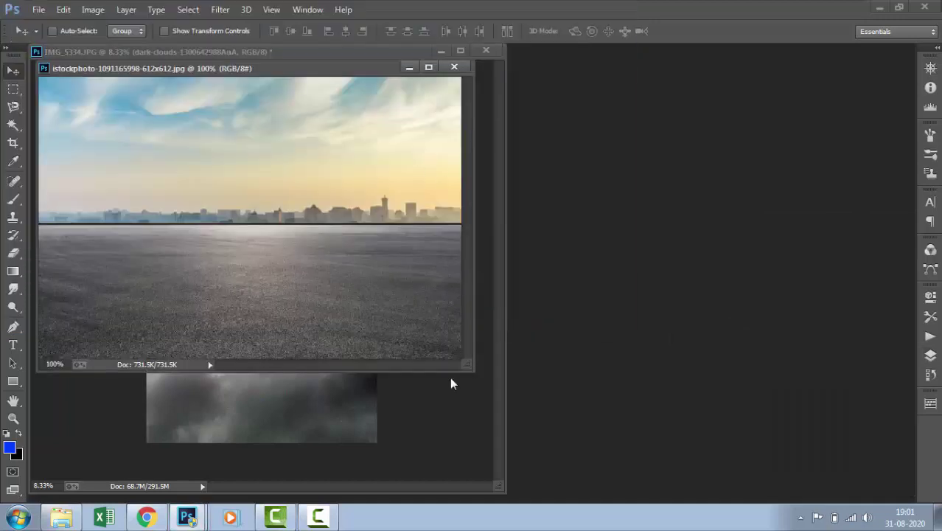
{"action": "left_click_drag", "start_coordinate": [466, 364], "coordinate": [508, 400]}
Select the sky above the horizon with a rectangular marquee.
{"action": "left_click", "coordinate": [13, 89]}
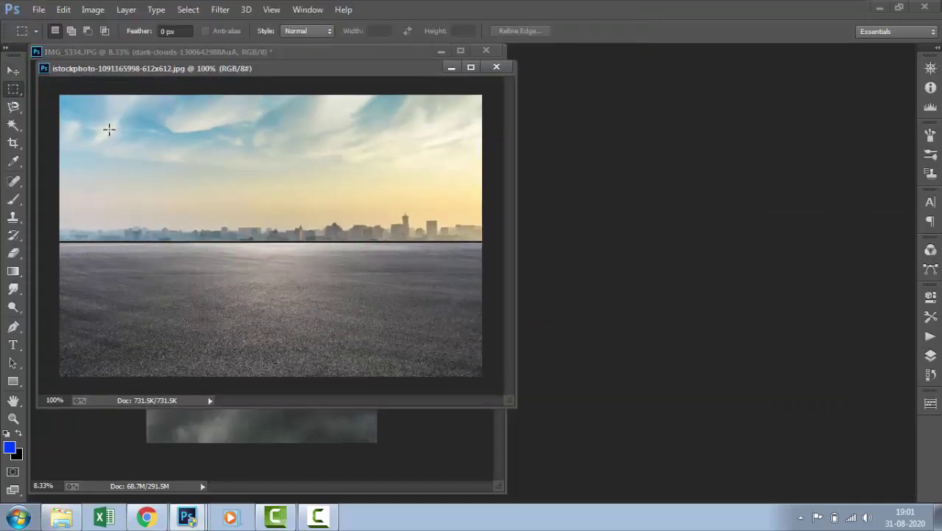
{"action": "left_click_drag", "start_coordinate": [57, 92], "coordinate": [488, 247]}
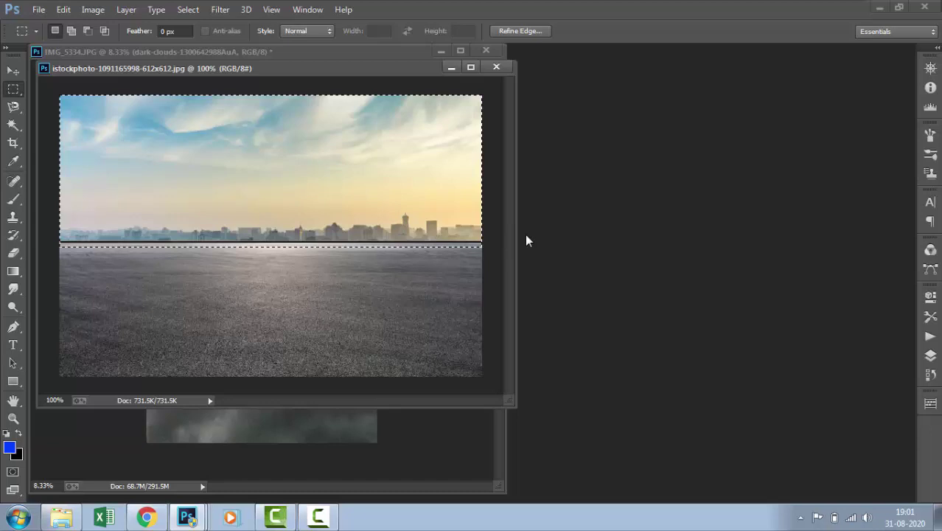
{"action": "key", "text": "shift+F5"}
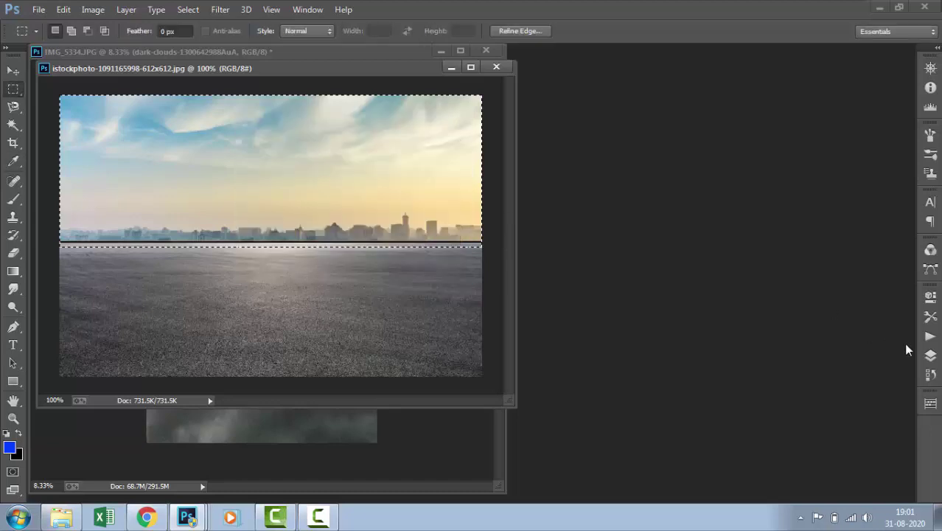
{"action": "left_click", "coordinate": [930, 356]}
Convert the Background to Layer 0, delete the selected sky, and deselect.
{"action": "left_click", "coordinate": [930, 357]}
{"action": "double_click", "coordinate": [868, 298]}
{"action": "key", "text": "Return"}
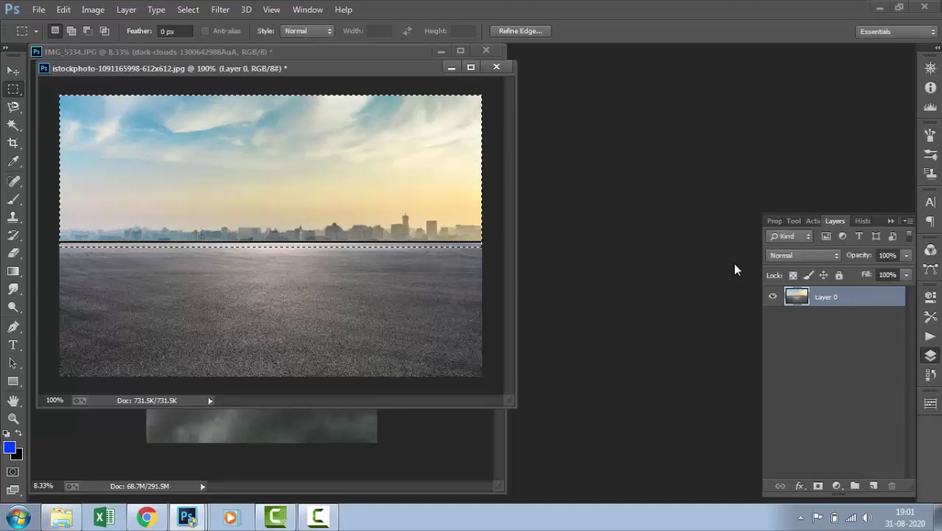
{"action": "key", "text": "Delete"}
{"action": "key", "text": "ctrl+d"}
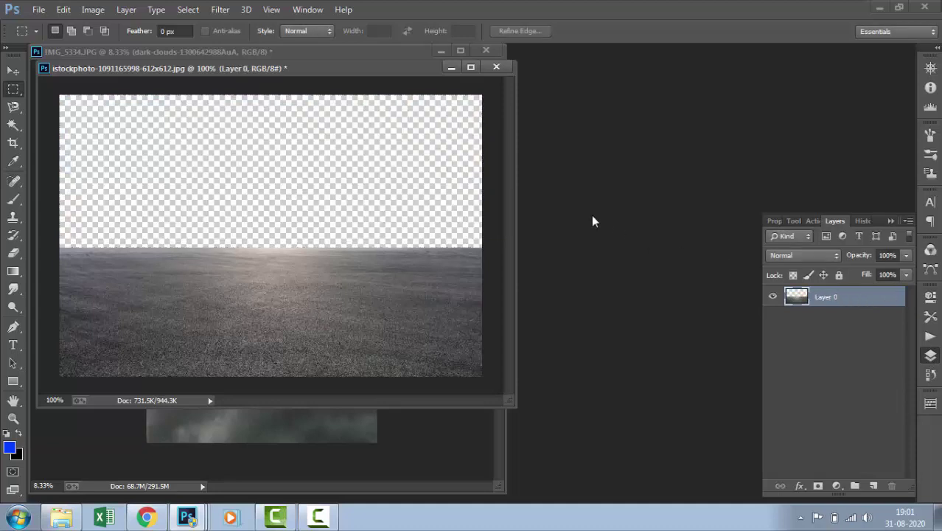
{"action": "left_click_drag", "start_coordinate": [423, 74], "coordinate": [672, 115]}
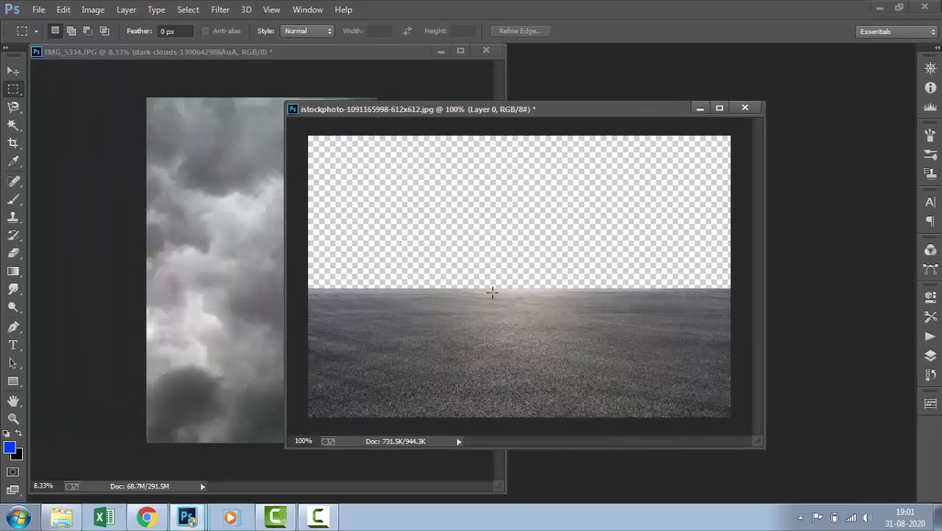
Drag the ground into IMG_5334, stretch it wide across the lower half, and close the road picture.
{"action": "left_click", "coordinate": [14, 70]}
{"action": "mouse_move", "coordinate": [431, 331]}
{"action": "left_mouse_down"}
{"action": "mouse_move", "coordinate": [218, 378]}
{"action": "mouse_move", "coordinate": [247, 383]}
{"action": "mouse_move", "coordinate": [238, 376]}
{"action": "left_mouse_up"}
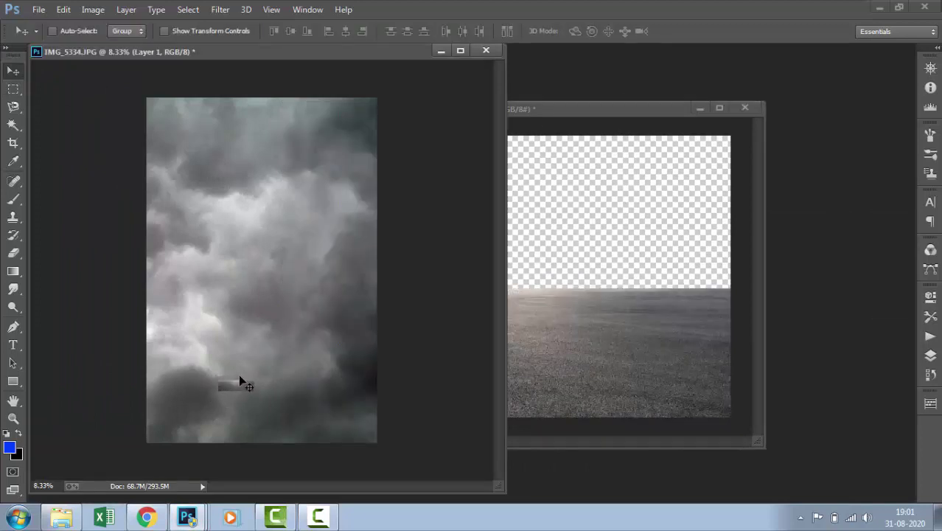
{"action": "key", "text": "ctrl+t"}
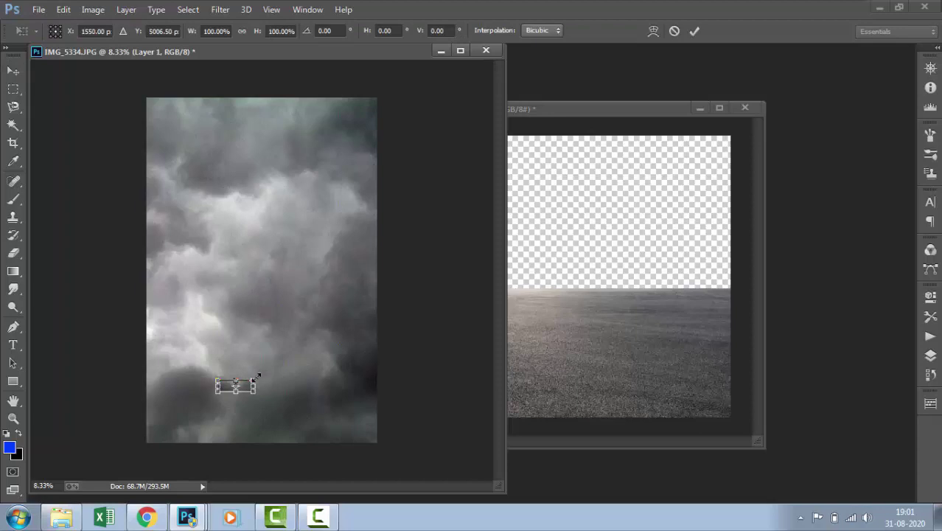
{"action": "left_click_drag", "start_coordinate": [256, 377], "coordinate": [429, 323]}
{"action": "left_click_drag", "start_coordinate": [351, 354], "coordinate": [352, 363]}
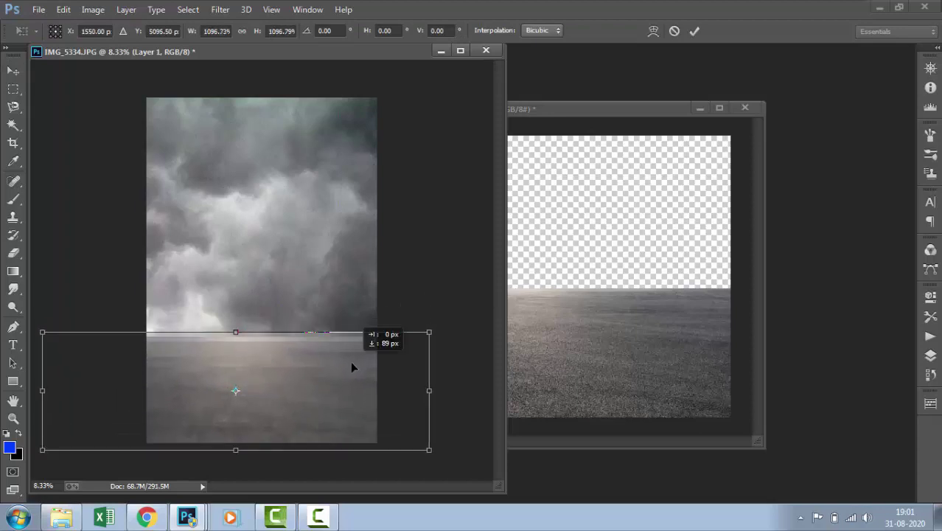
{"action": "key", "text": "Return"}
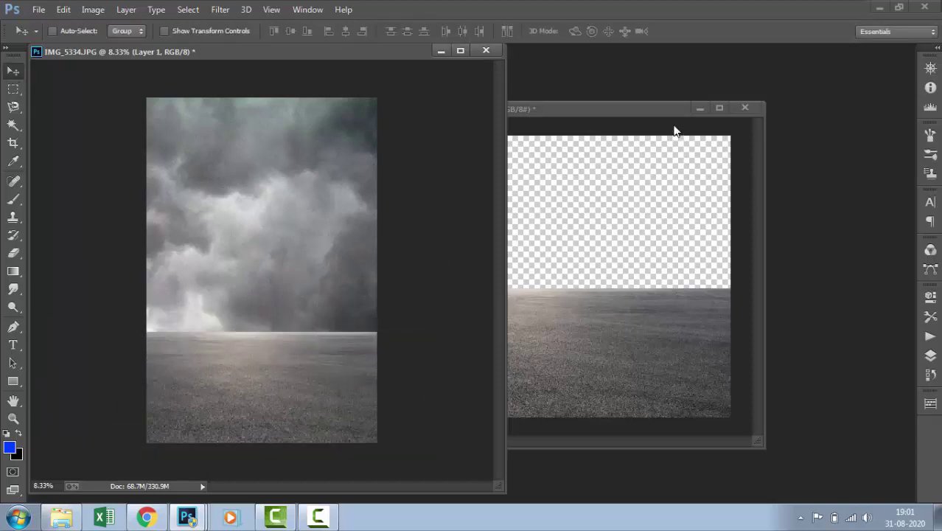
{"action": "left_click", "coordinate": [675, 131]}
{"action": "left_click", "coordinate": [744, 107]}
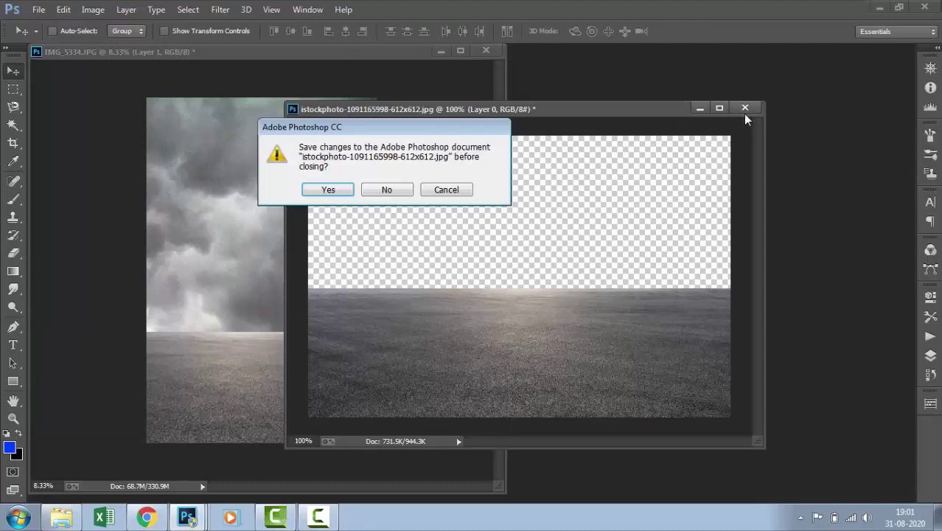
Discard the road picture's changes and erase the ground's hard horizon into a soft misty blend.
{"action": "left_click", "coordinate": [385, 191]}
{"action": "key", "text": "e"}
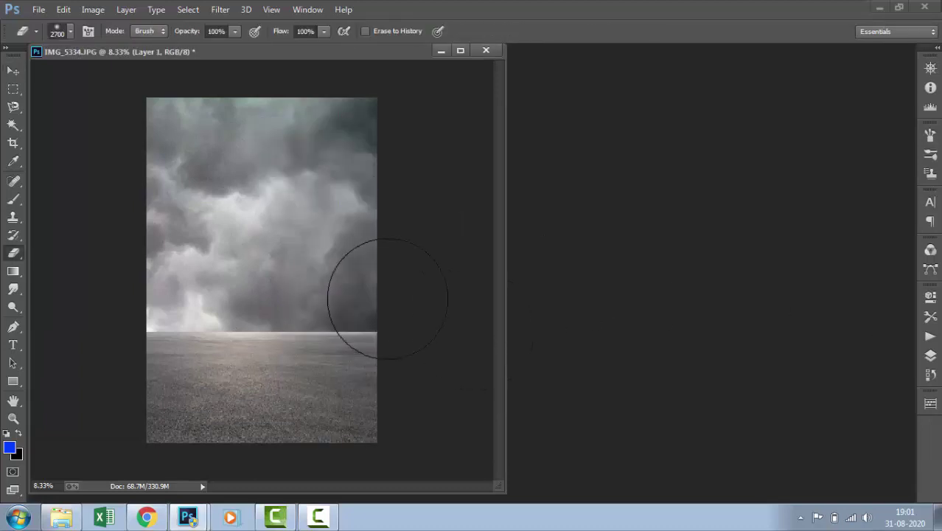
{"action": "key", "text": "bracketleft"}
{"action": "key", "text": "bracketleft"}
{"action": "key", "text": "bracketleft"}
{"action": "key", "text": "bracketleft"}
{"action": "key", "text": "bracketleft"}
{"action": "key", "text": "bracketleft"}
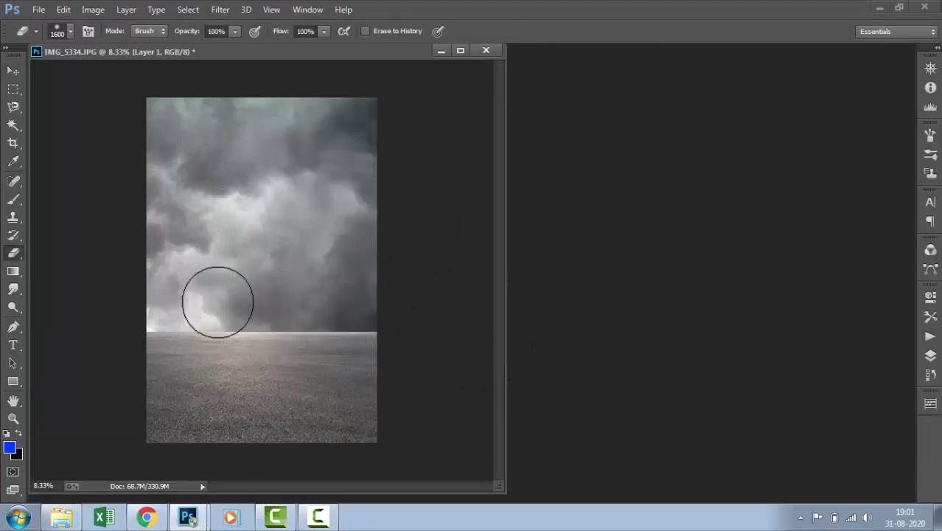
{"action": "key", "text": "bracketleft"}
{"action": "key", "text": "bracketleft"}
{"action": "key", "text": "bracketleft"}
{"action": "key", "text": "bracketleft"}
{"action": "key", "text": "bracketleft"}
{"action": "key", "text": "bracketleft"}
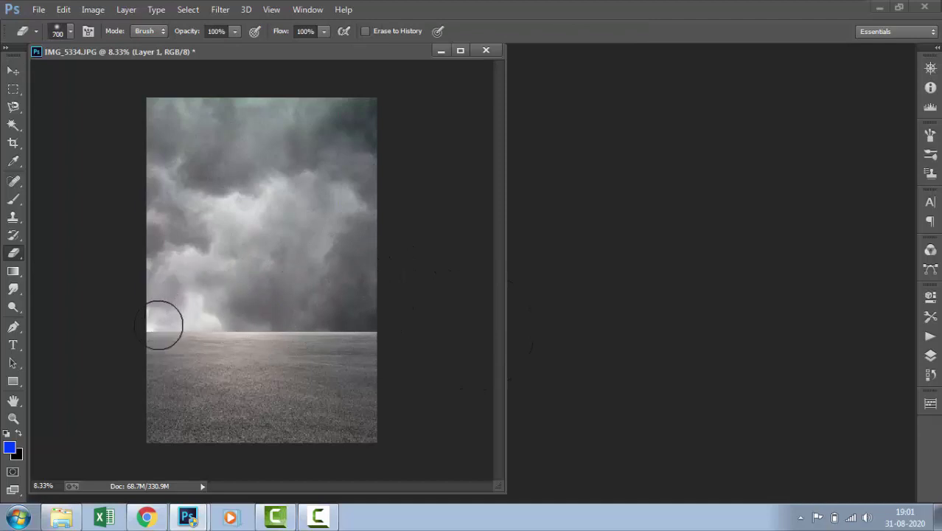
{"action": "mouse_move", "coordinate": [164, 324]}
{"action": "left_mouse_down"}
{"action": "mouse_move", "coordinate": [303, 320]}
{"action": "mouse_move", "coordinate": [99, 315]}
{"action": "mouse_move", "coordinate": [239, 337]}
{"action": "left_mouse_up"}
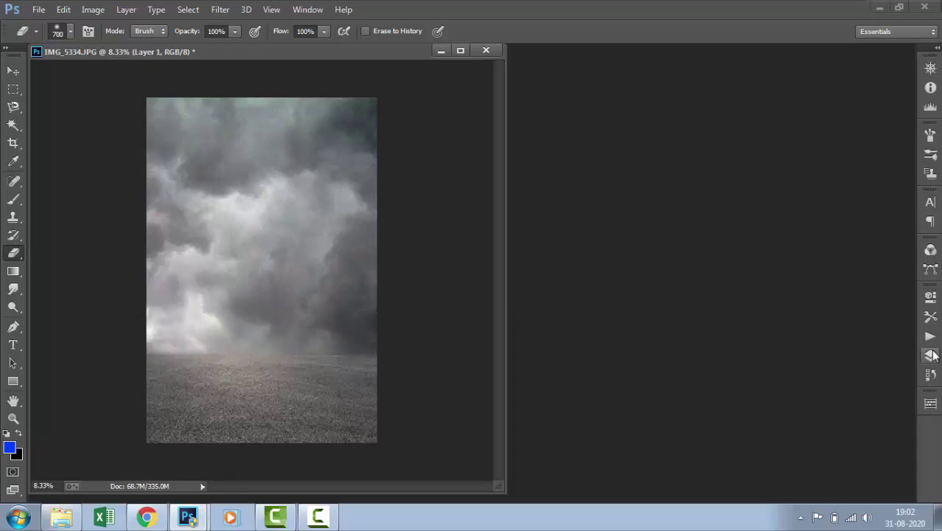
{"action": "left_click", "coordinate": [930, 355]}
{"action": "left_click", "coordinate": [802, 325]}
Duplicate the clouds and man layers, placing Layer 0 copy 2 just below the top clouds copy.
{"action": "mouse_move", "coordinate": [826, 339]}
{"action": "left_mouse_down"}
{"action": "mouse_move", "coordinate": [862, 399]}
{"action": "mouse_move", "coordinate": [873, 485]}
{"action": "left_mouse_up"}
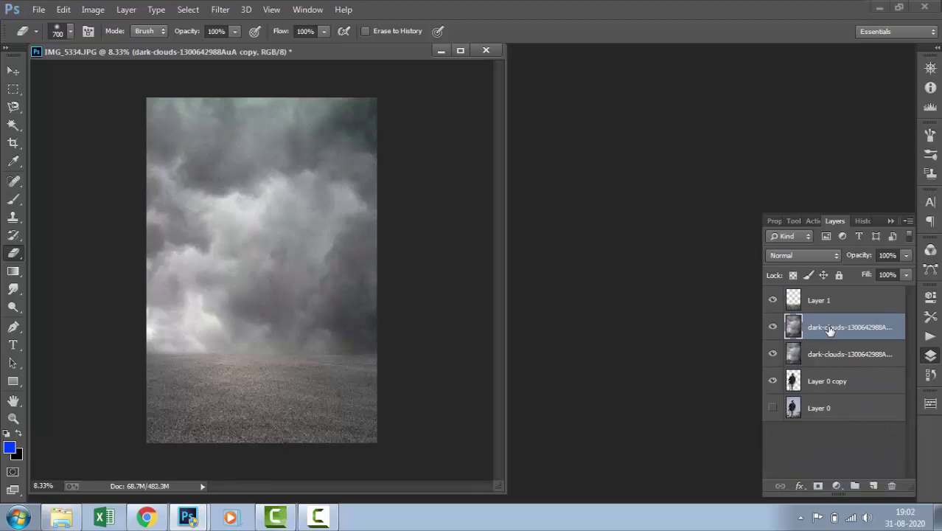
{"action": "left_click_drag", "start_coordinate": [825, 327], "coordinate": [825, 298]}
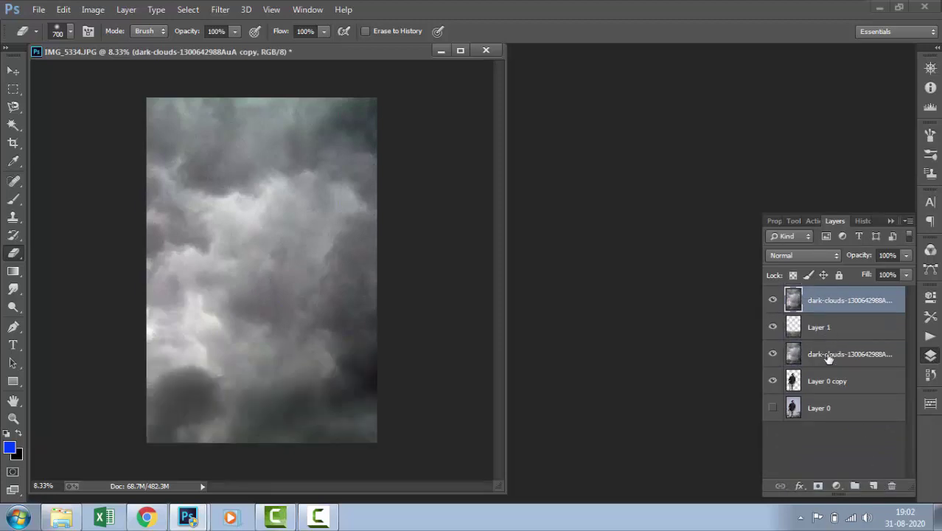
{"action": "left_click_drag", "start_coordinate": [829, 384], "coordinate": [872, 485]}
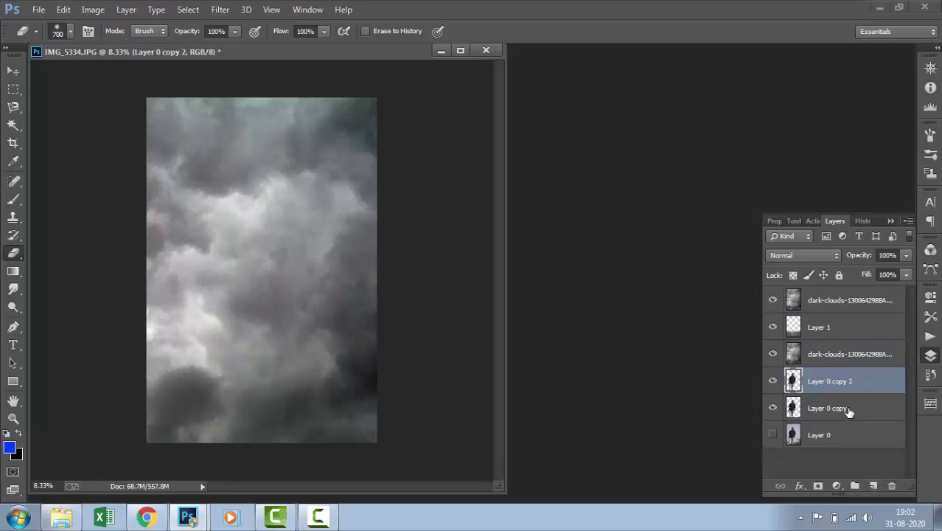
{"action": "left_click", "coordinate": [837, 433]}
{"action": "left_click", "coordinate": [833, 392]}
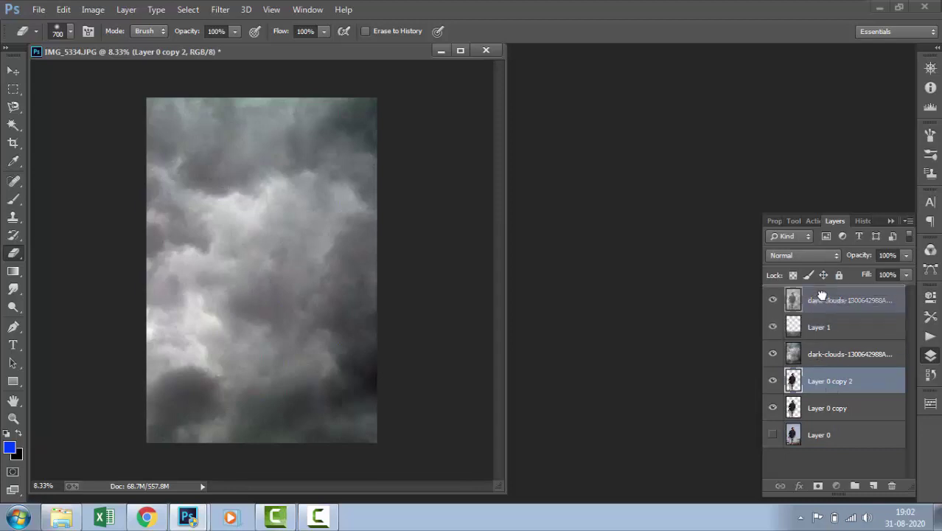
{"action": "left_click_drag", "start_coordinate": [816, 382], "coordinate": [810, 292]}
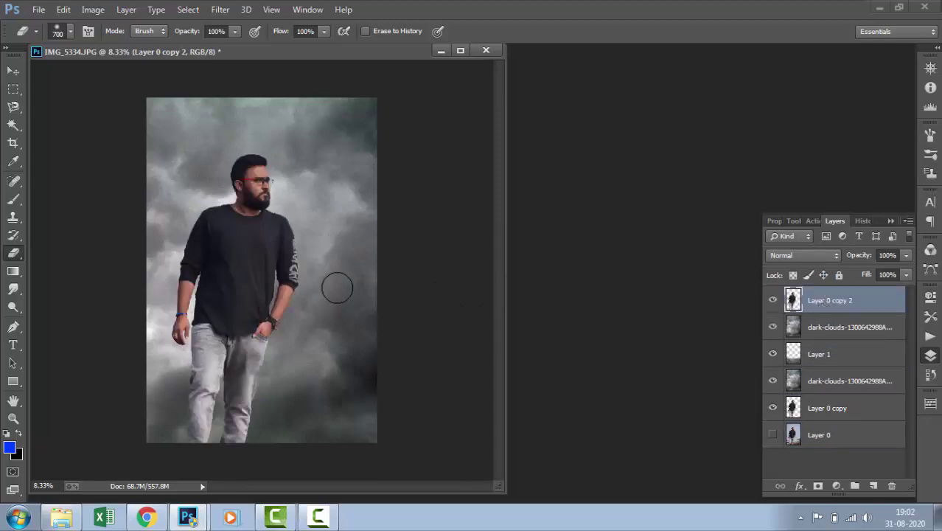
{"action": "left_click", "coordinate": [14, 71]}
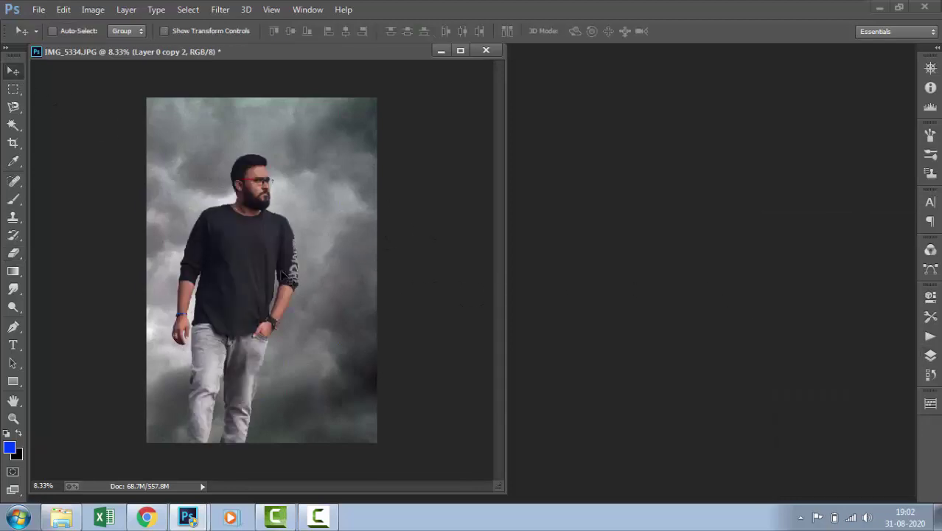
{"action": "left_click", "coordinate": [930, 355]}
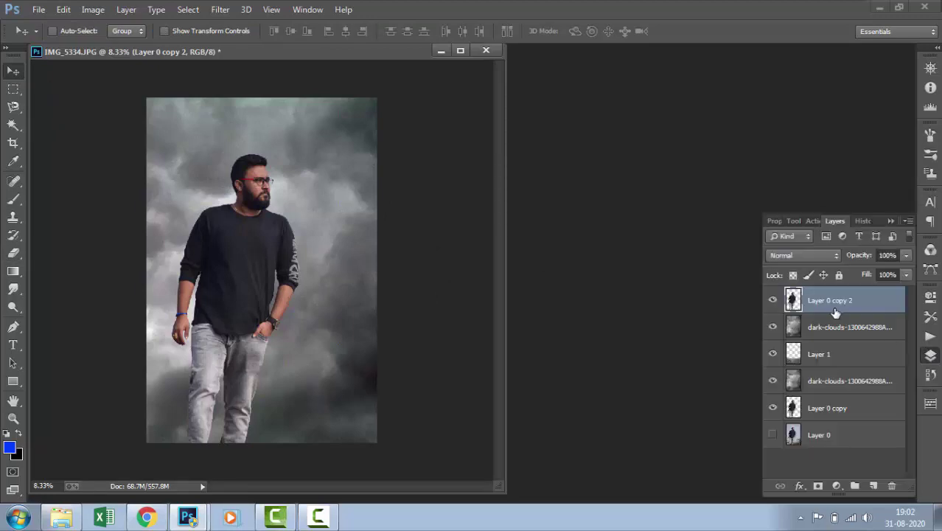
{"action": "left_click_drag", "start_coordinate": [830, 302], "coordinate": [830, 345]}
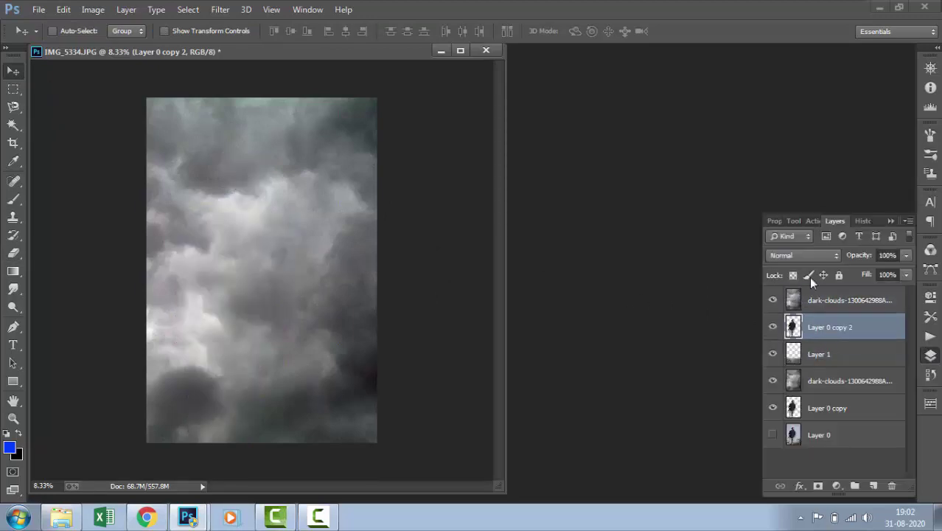
Set the top dark-clouds layer's opacity to 73%, then select Layer 0 copy 2.
{"action": "left_click", "coordinate": [855, 299]}
{"action": "left_click", "coordinate": [906, 255]}
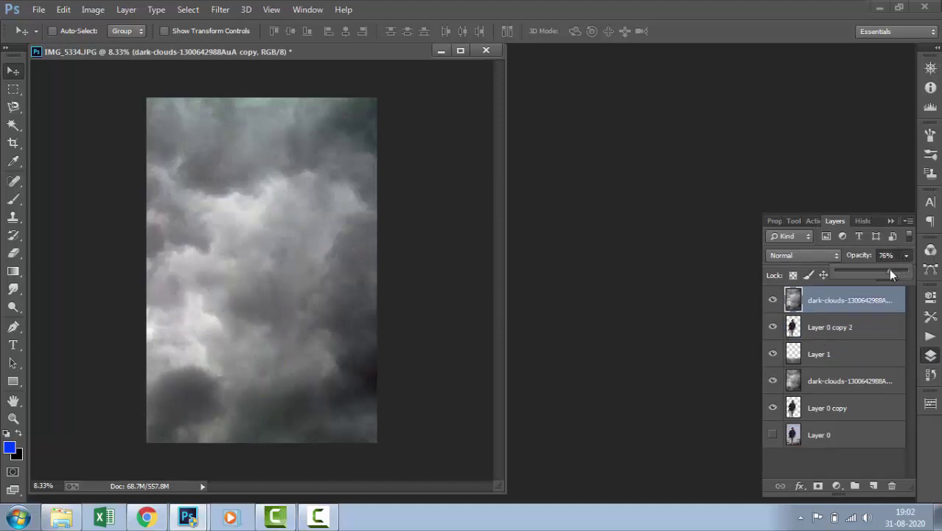
{"action": "left_click_drag", "start_coordinate": [889, 271], "coordinate": [885, 272]}
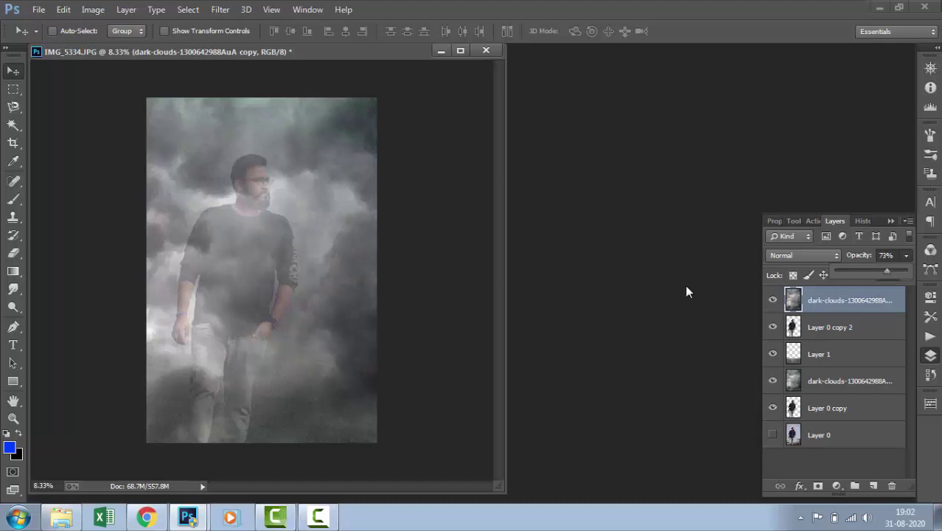
{"action": "key", "text": "alt+bracketleft"}
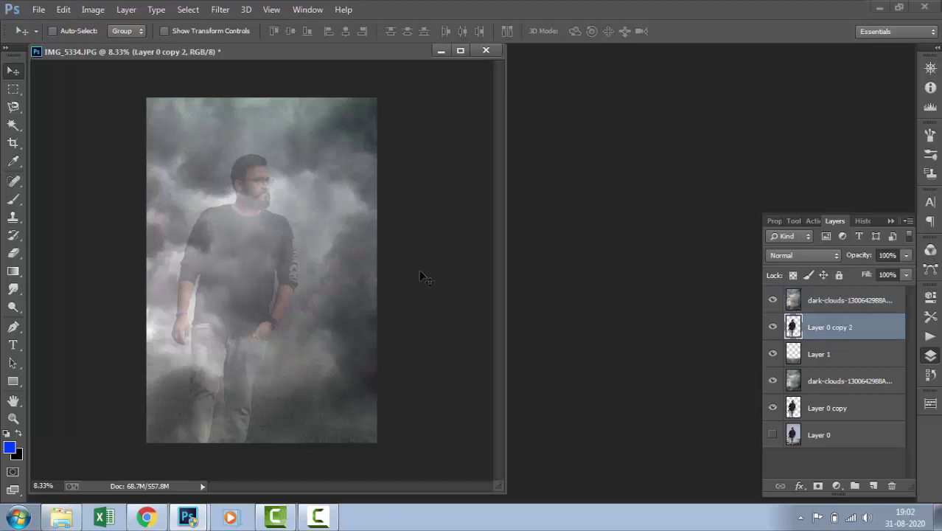
{"action": "key", "text": "ctrl+t"}
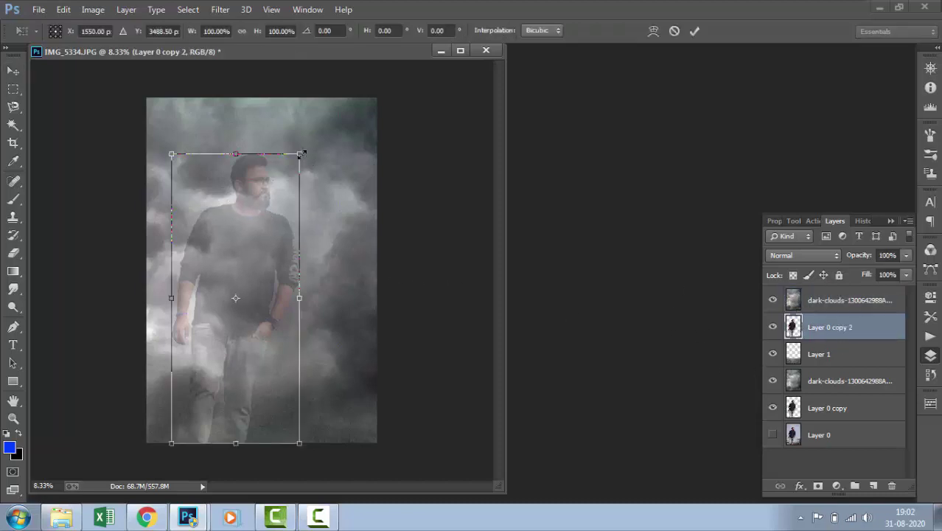
Scale the man on Layer 0 copy 2 to about 162%, reposition him, and commit.
{"action": "mouse_move", "coordinate": [302, 152]}
{"action": "left_mouse_down"}
{"action": "mouse_move", "coordinate": [326, 88]}
{"action": "mouse_move", "coordinate": [284, 195]}
{"action": "left_mouse_up"}
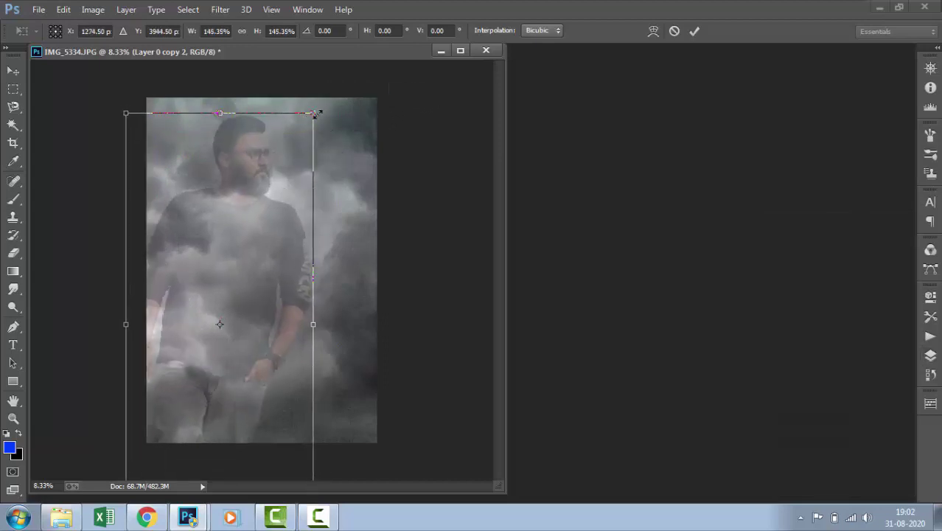
{"action": "left_click_drag", "start_coordinate": [308, 118], "coordinate": [322, 90]}
{"action": "mouse_move", "coordinate": [293, 134]}
{"action": "left_mouse_down"}
{"action": "mouse_move", "coordinate": [291, 157]}
{"action": "mouse_move", "coordinate": [287, 149]}
{"action": "left_mouse_up"}
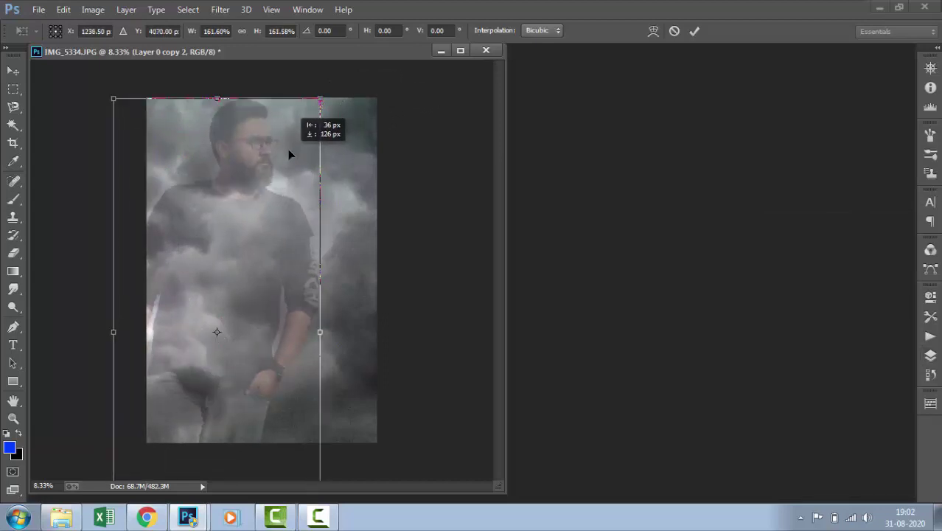
{"action": "key", "text": "Return"}
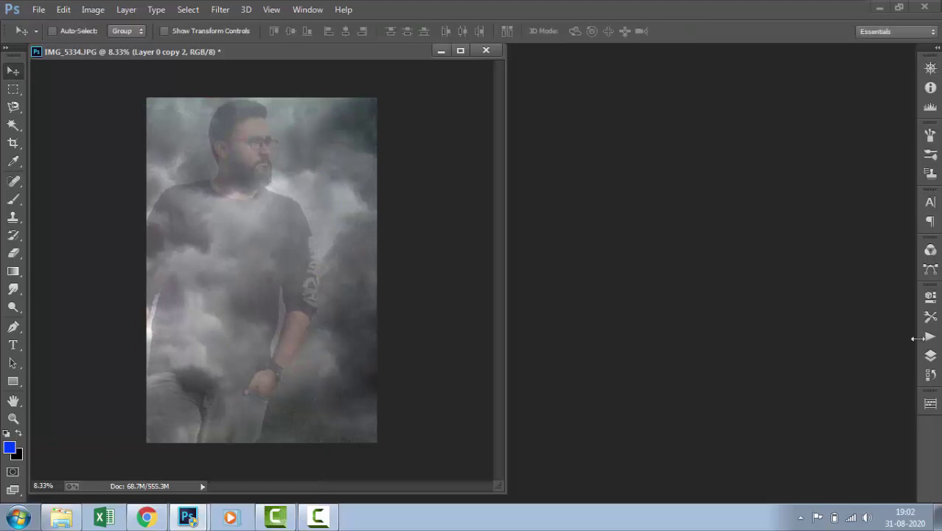
{"action": "left_click", "coordinate": [931, 356]}
{"action": "left_click", "coordinate": [809, 300]}
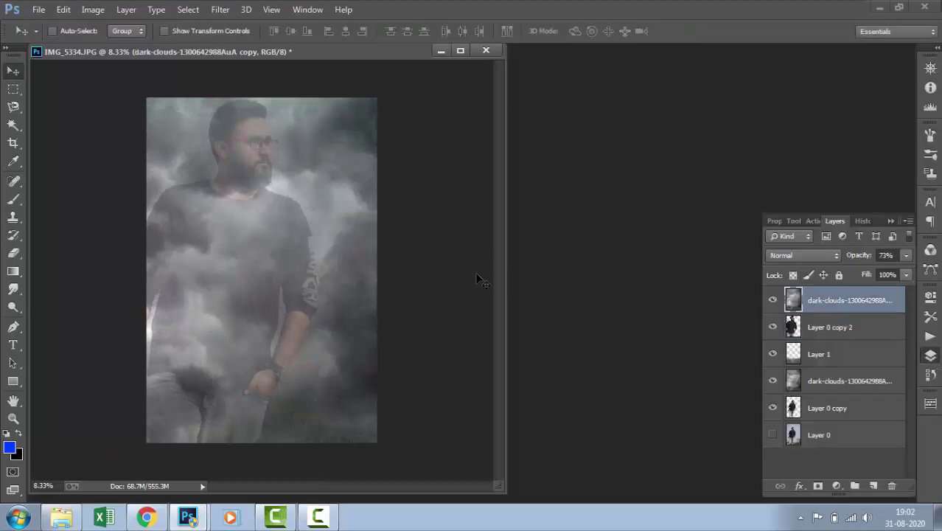
With a 4000 px eraser, clear the clouds over the large man's face and chest.
{"action": "key", "text": "e"}
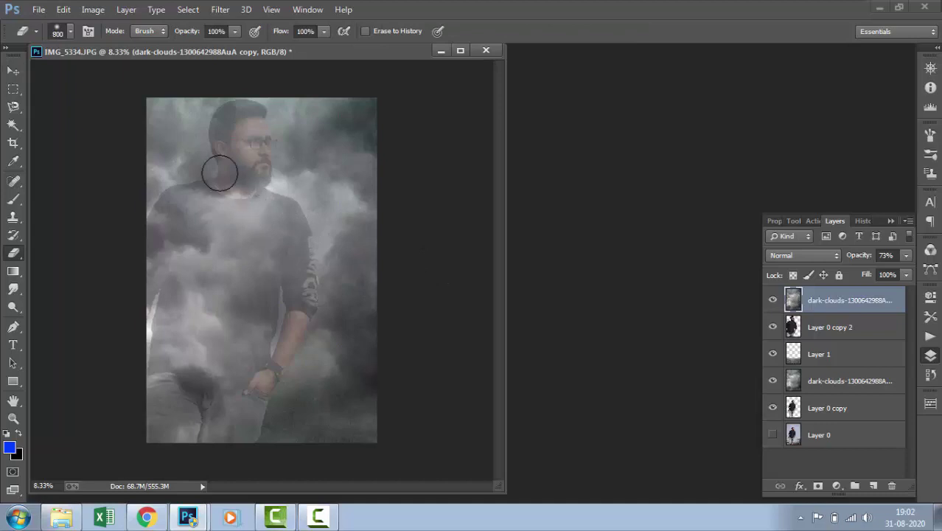
{"action": "key", "text": "bracketright"}
{"action": "key", "text": "bracketright"}
{"action": "key", "text": "bracketright"}
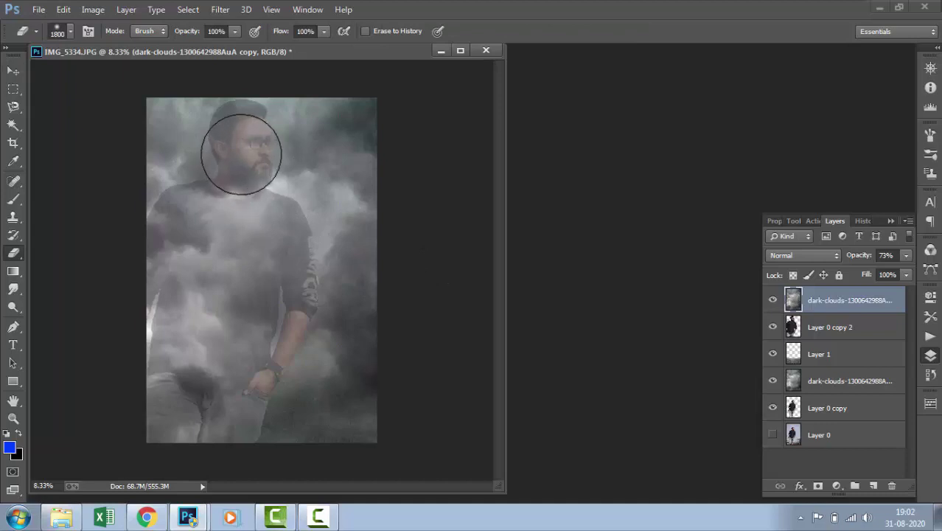
{"action": "key", "text": "bracketright"}
{"action": "key", "text": "bracketright"}
{"action": "key", "text": "bracketright"}
{"action": "key", "text": "bracketright"}
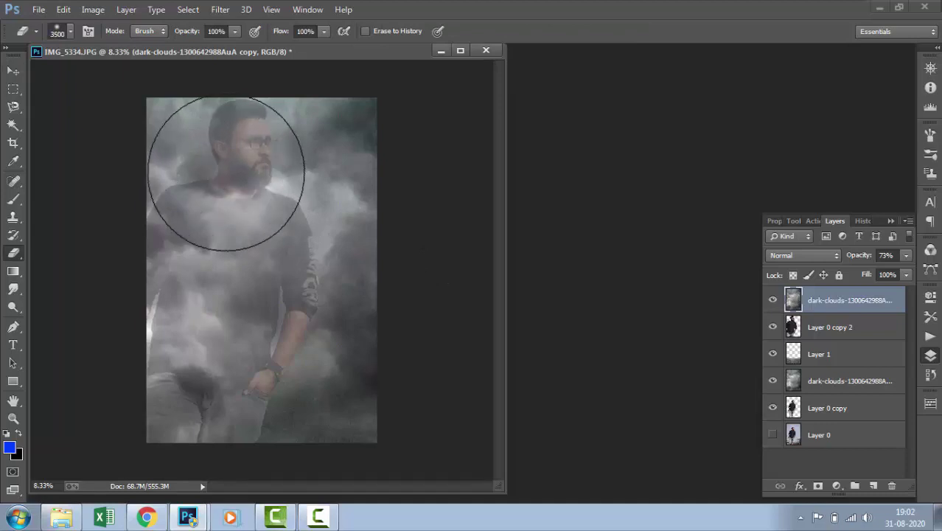
{"action": "left_click", "coordinate": [70, 32]}
{"action": "left_click", "coordinate": [222, 168]}
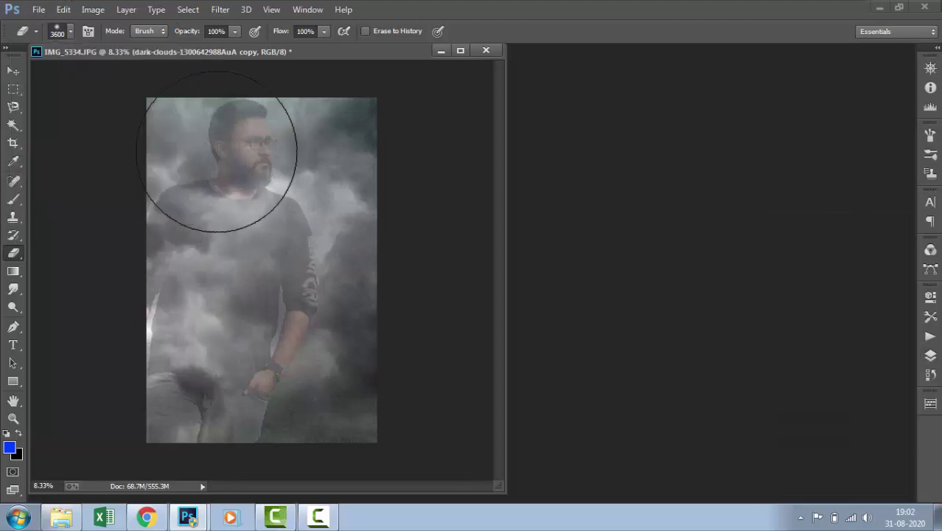
{"action": "left_click", "coordinate": [225, 177]}
{"action": "key", "text": "bracketright"}
{"action": "key", "text": "bracketright"}
{"action": "key", "text": "bracketright"}
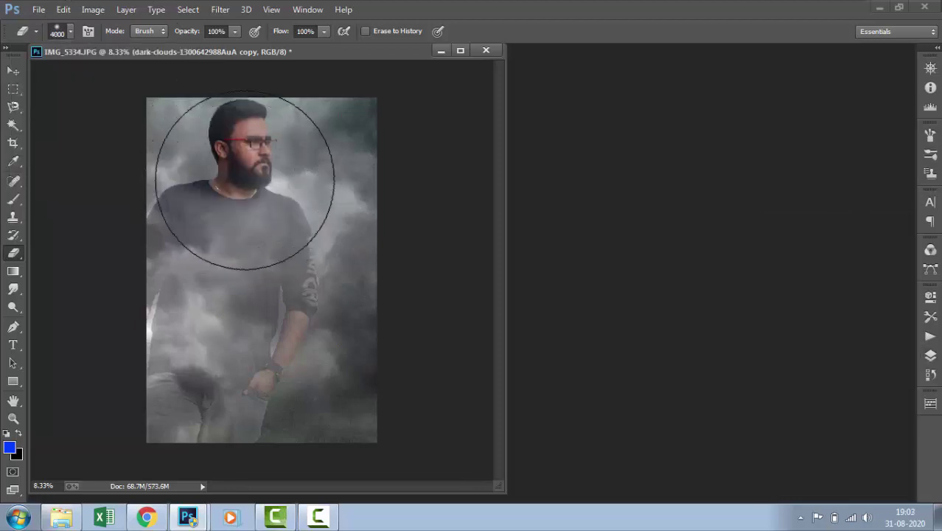
{"action": "left_click_drag", "start_coordinate": [242, 179], "coordinate": [245, 185]}
{"action": "left_click", "coordinate": [232, 184]}
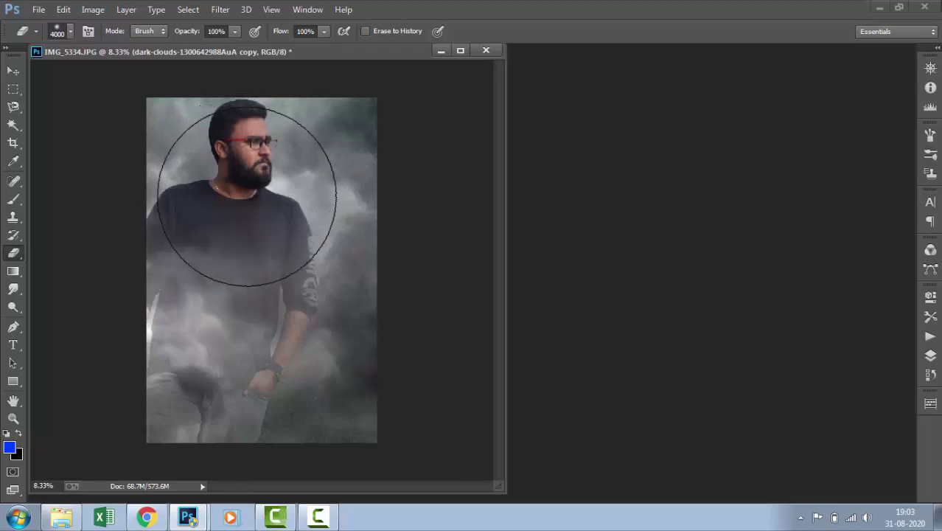
{"action": "left_click", "coordinate": [228, 184]}
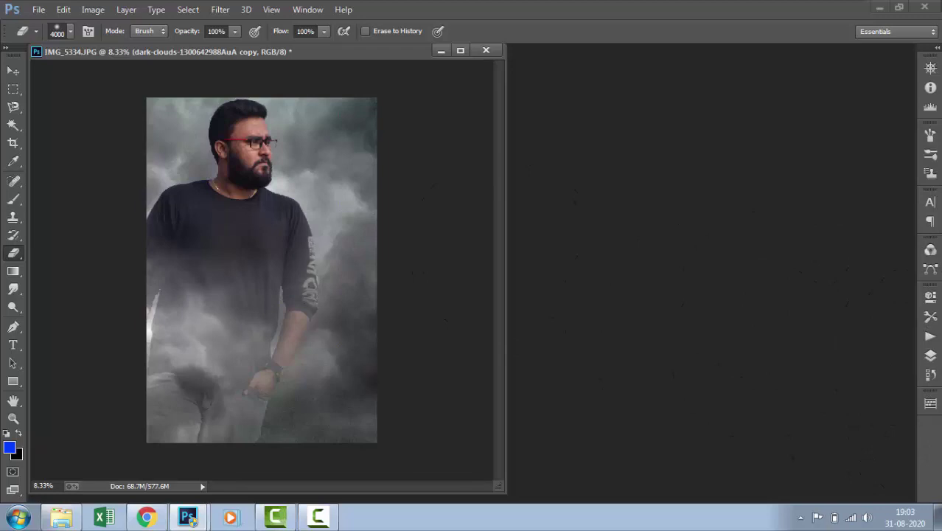
{"action": "left_click", "coordinate": [930, 359]}
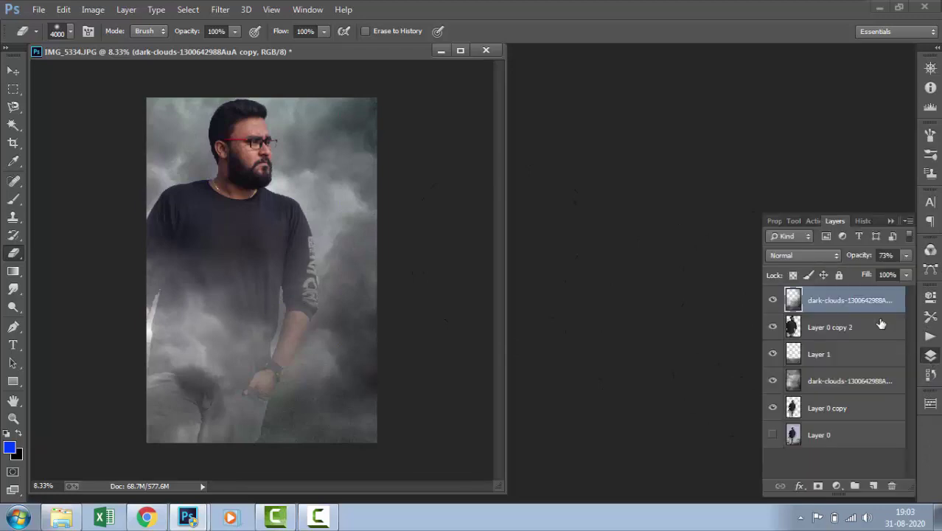
{"action": "left_click", "coordinate": [906, 255]}
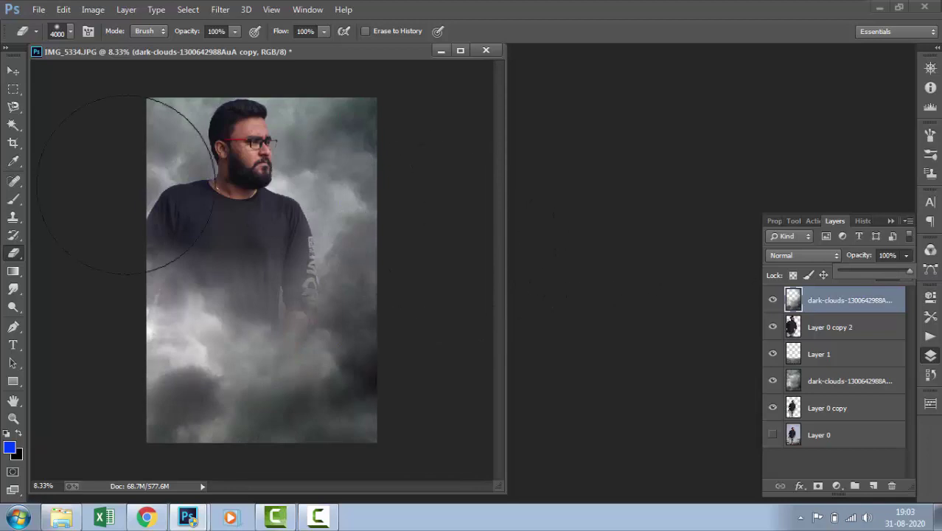
Move Layer 0 copy to the top of the layer stack and position the smaller man lower right.
{"action": "left_click", "coordinate": [13, 71]}
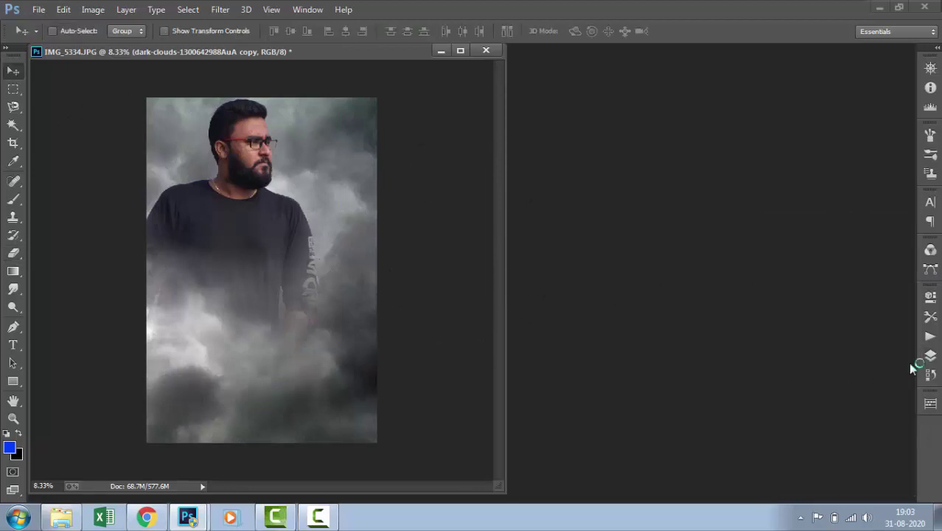
{"action": "left_click", "coordinate": [929, 356]}
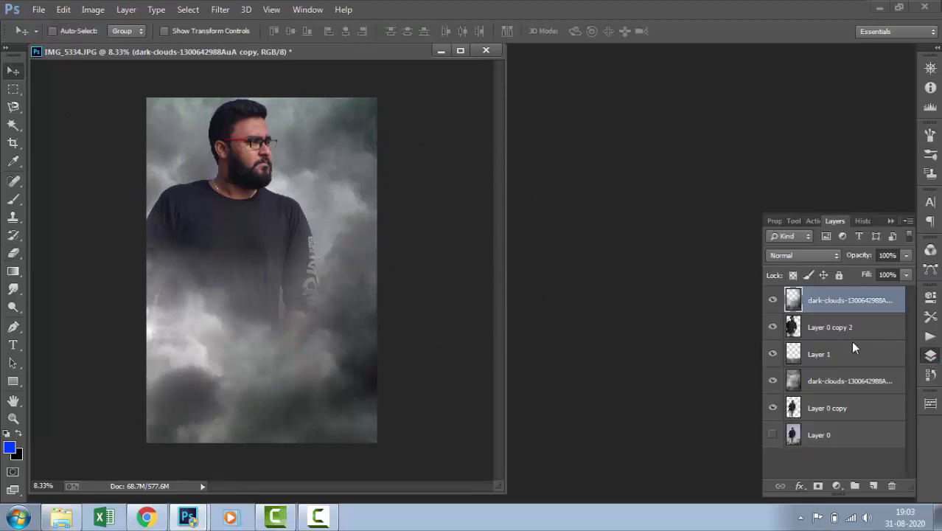
{"action": "left_click", "coordinate": [847, 411]}
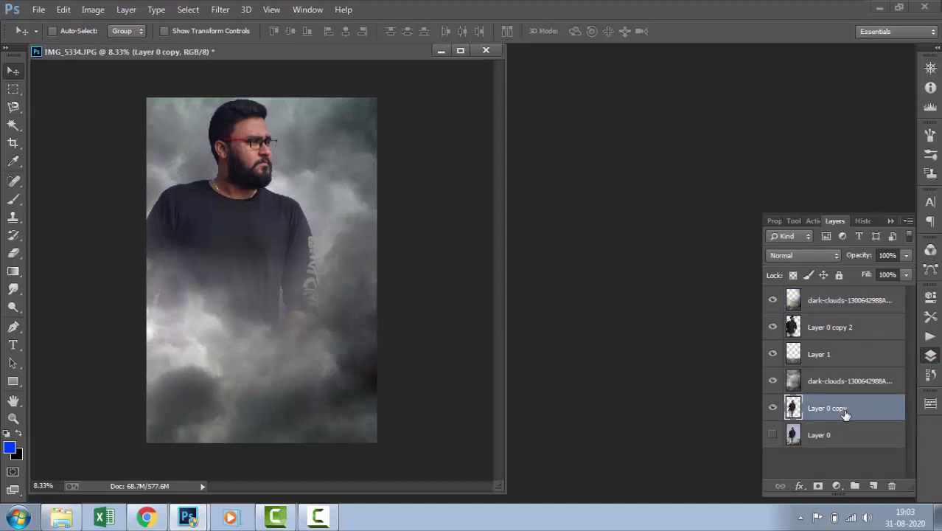
{"action": "mouse_move", "coordinate": [845, 415]}
{"action": "left_mouse_down"}
{"action": "mouse_move", "coordinate": [847, 300]}
{"action": "mouse_move", "coordinate": [843, 322]}
{"action": "left_mouse_up"}
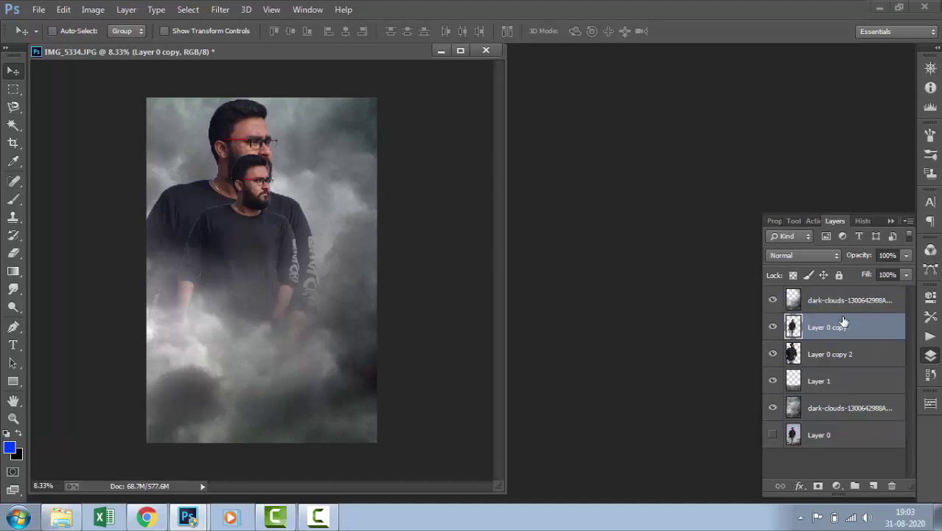
{"action": "left_click_drag", "start_coordinate": [253, 279], "coordinate": [334, 313]}
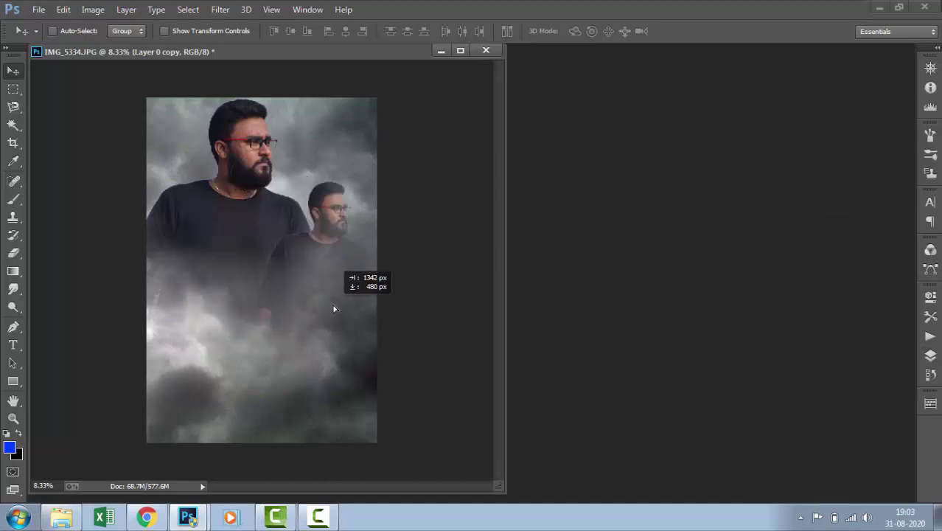
{"action": "left_click", "coordinate": [930, 355]}
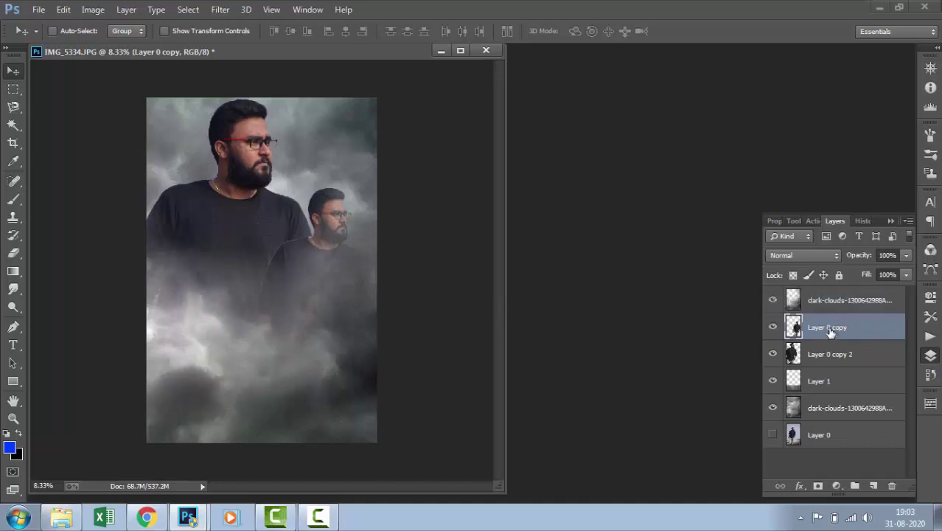
{"action": "left_click_drag", "start_coordinate": [831, 332], "coordinate": [831, 293]}
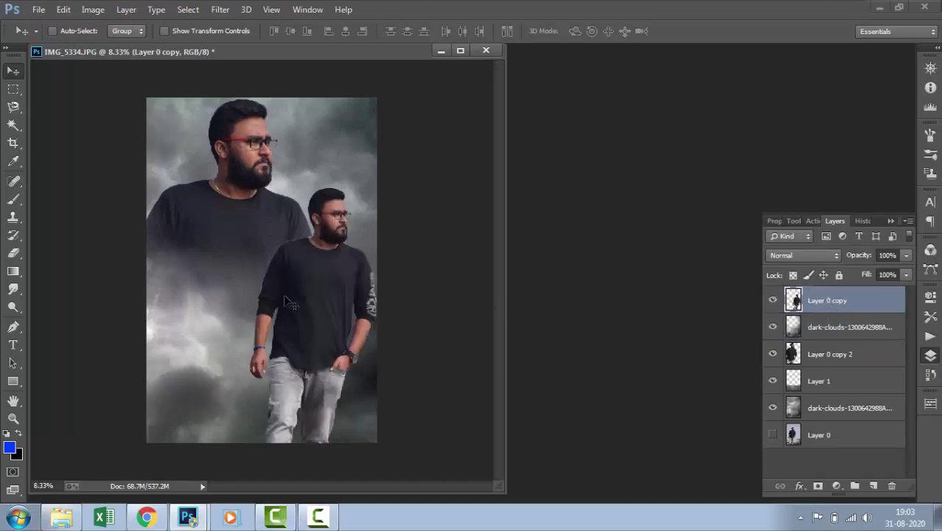
{"action": "left_click_drag", "start_coordinate": [299, 317], "coordinate": [288, 322]}
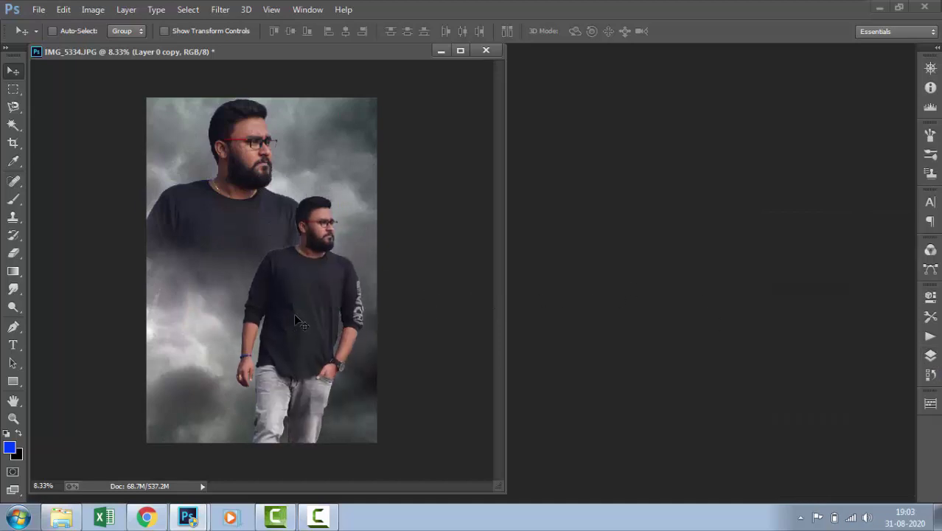
Flip the walking man horizontally, scale him to about 113% and shift him lower right.
{"action": "key", "text": "ctrl+t"}
{"action": "right_click", "coordinate": [298, 313]}
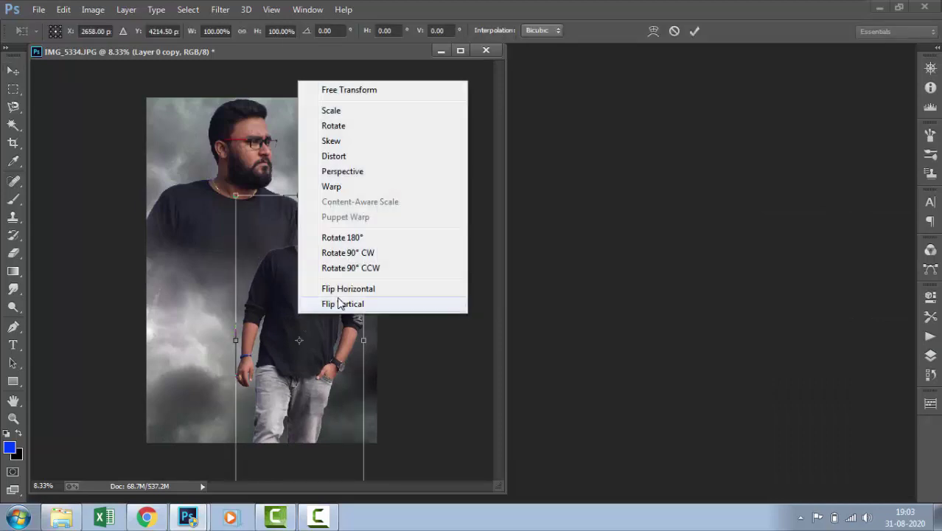
{"action": "left_click", "coordinate": [344, 289]}
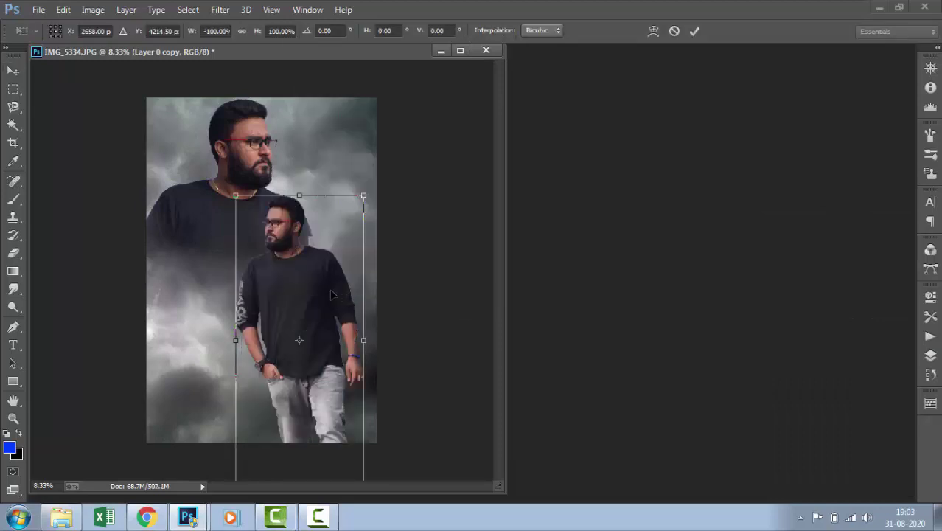
{"action": "mouse_move", "coordinate": [331, 294]}
{"action": "left_mouse_down"}
{"action": "mouse_move", "coordinate": [351, 315]}
{"action": "mouse_move", "coordinate": [342, 306]}
{"action": "left_mouse_up"}
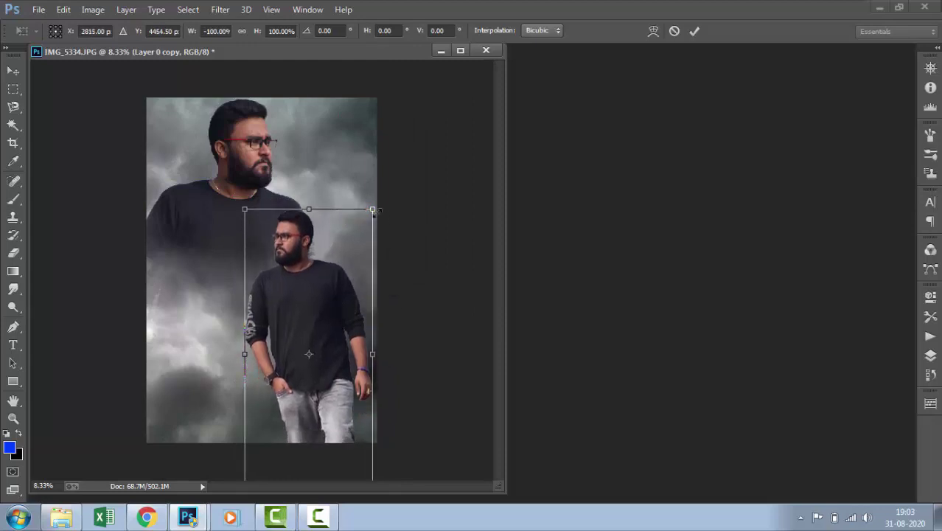
{"action": "left_click_drag", "start_coordinate": [373, 211], "coordinate": [380, 190]}
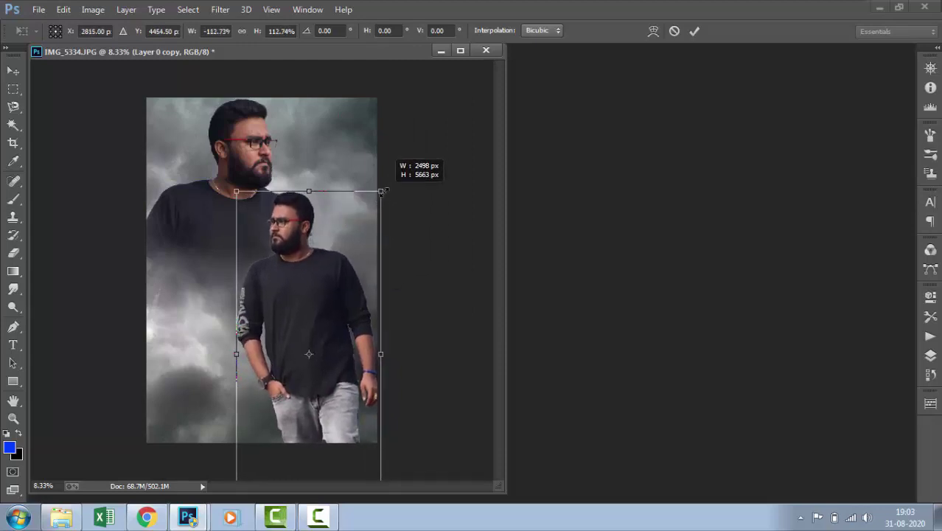
{"action": "left_click_drag", "start_coordinate": [314, 279], "coordinate": [300, 292]}
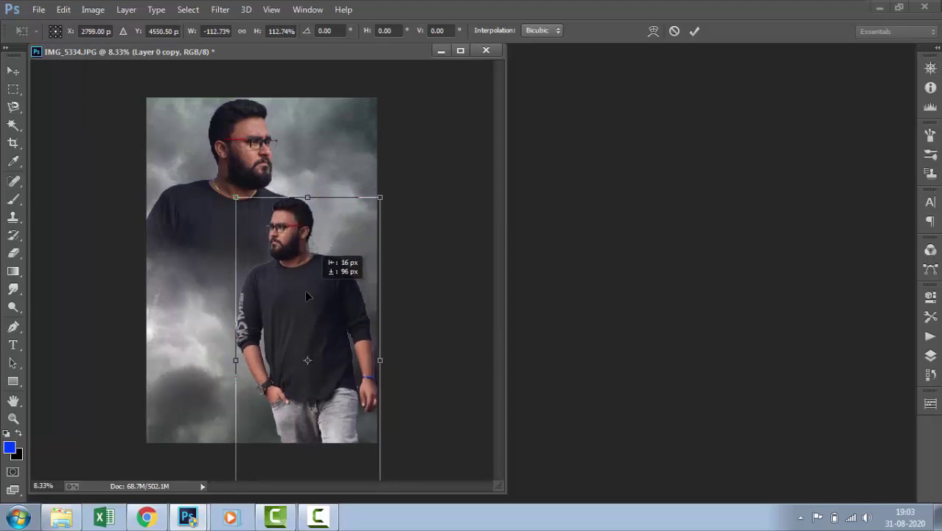
{"action": "key", "text": "Return"}
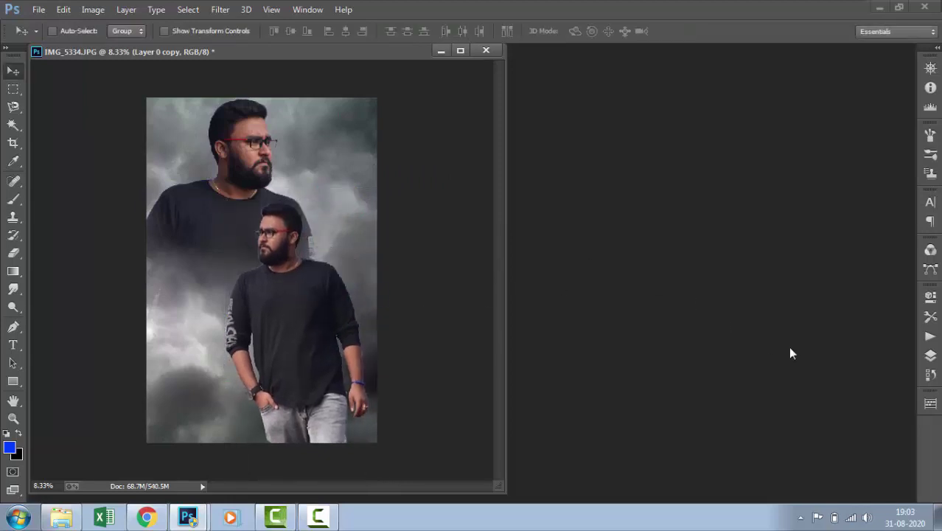
Scale the upper dark-clouds copy layer to about 107% and move it upward.
{"action": "left_click", "coordinate": [930, 356]}
{"action": "left_click", "coordinate": [842, 333]}
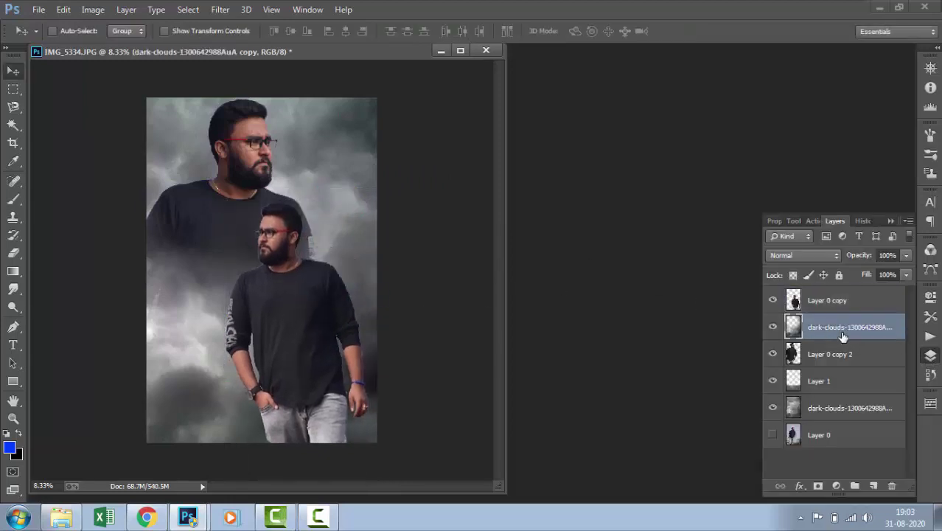
{"action": "key", "text": "ctrl+t"}
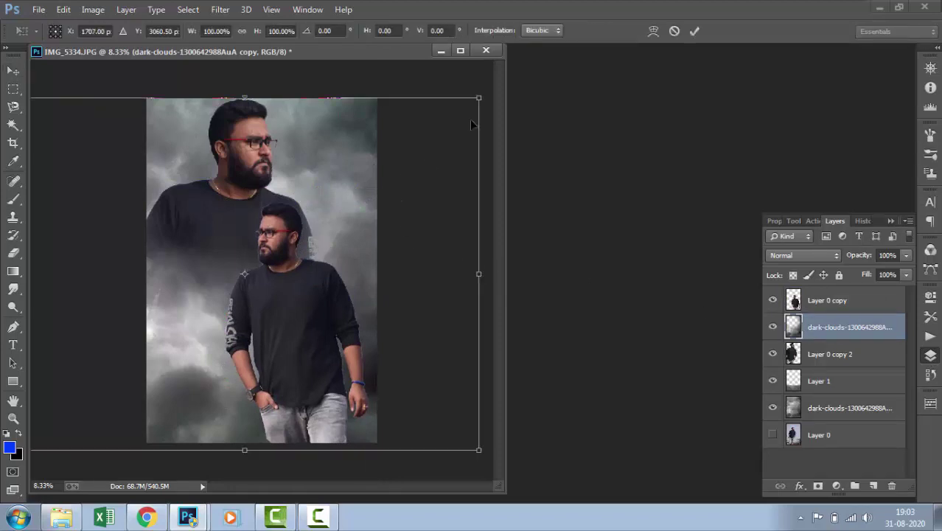
{"action": "left_click_drag", "start_coordinate": [480, 95], "coordinate": [484, 66]}
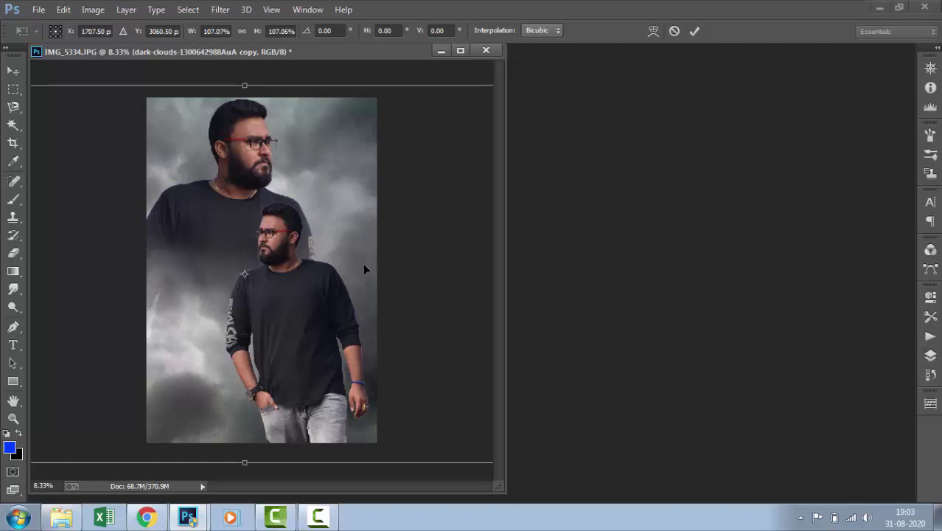
{"action": "left_click_drag", "start_coordinate": [363, 261], "coordinate": [368, 238]}
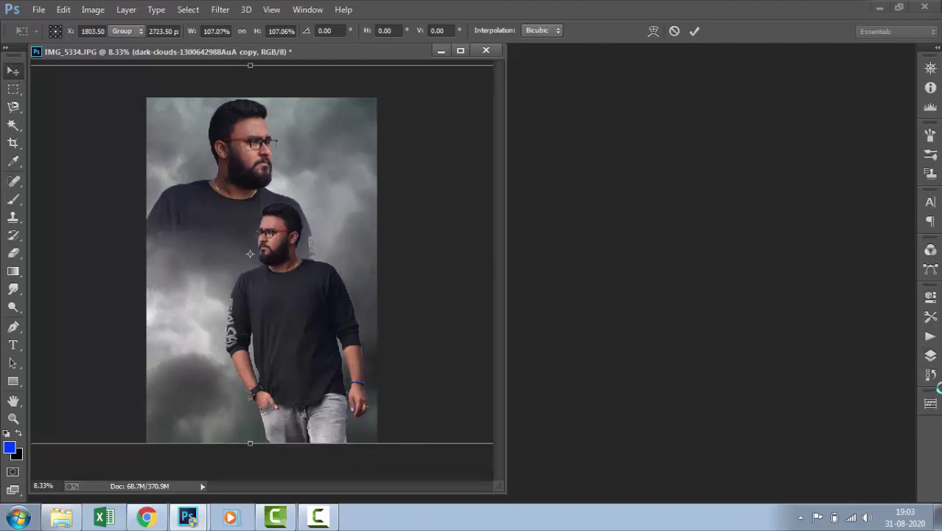
{"action": "left_click", "coordinate": [932, 358]}
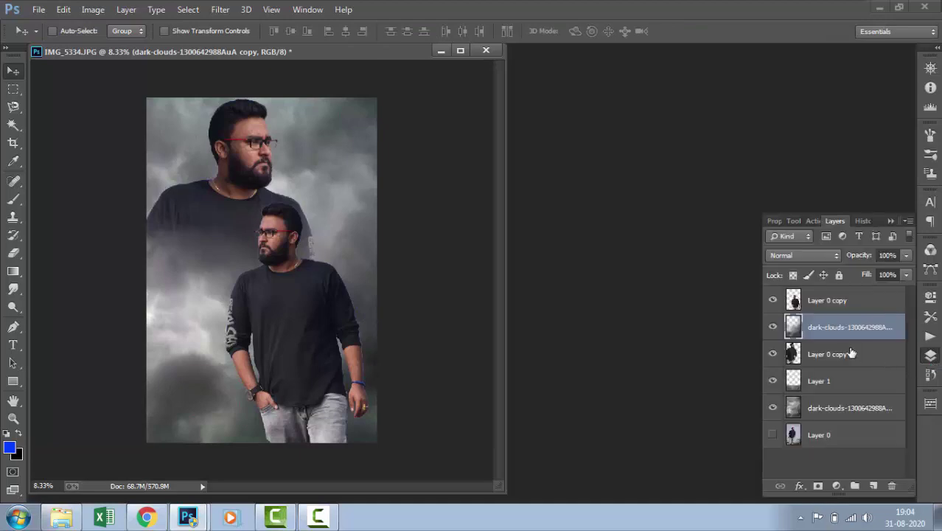
{"action": "left_click", "coordinate": [838, 388]}
Move Layer 1 up to reveal the road and put a duplicate dark-clouds layer on top.
{"action": "left_click_drag", "start_coordinate": [838, 388], "coordinate": [842, 327]}
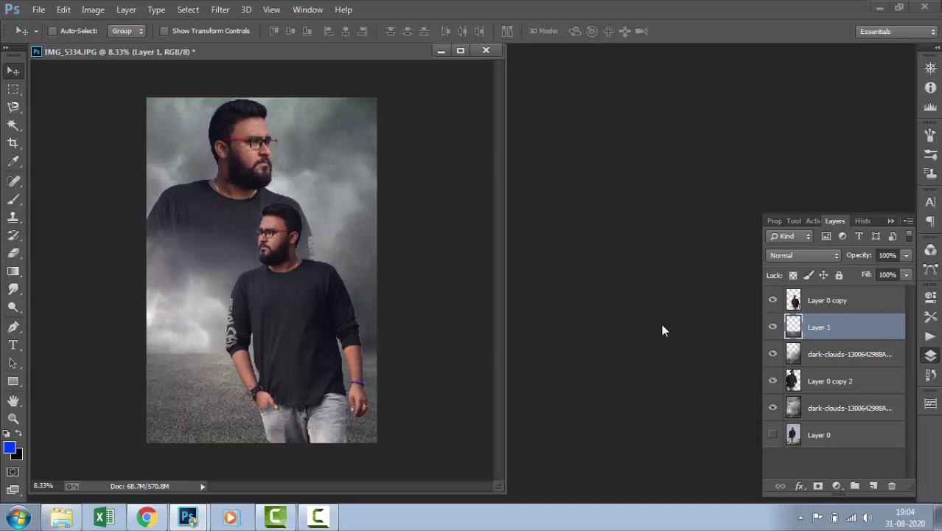
{"action": "left_click_drag", "start_coordinate": [847, 357], "coordinate": [873, 487]}
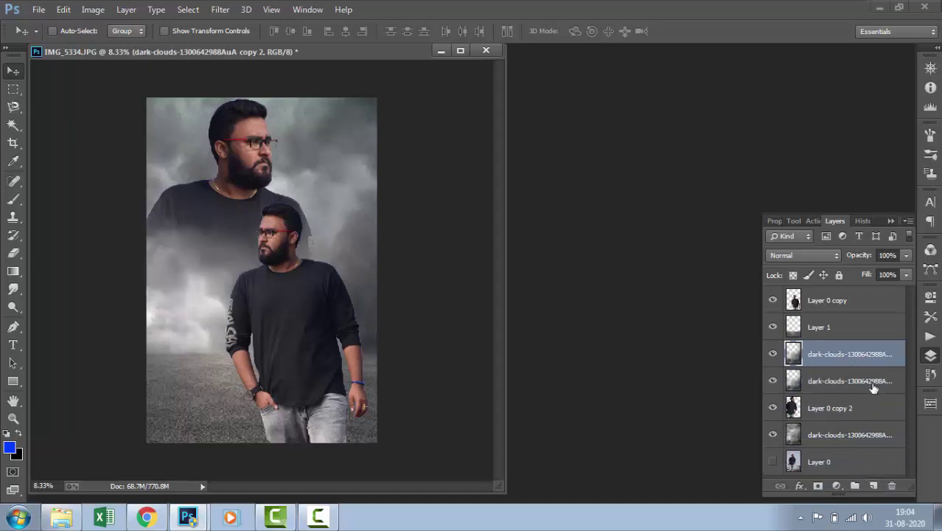
{"action": "left_click_drag", "start_coordinate": [840, 357], "coordinate": [838, 302]}
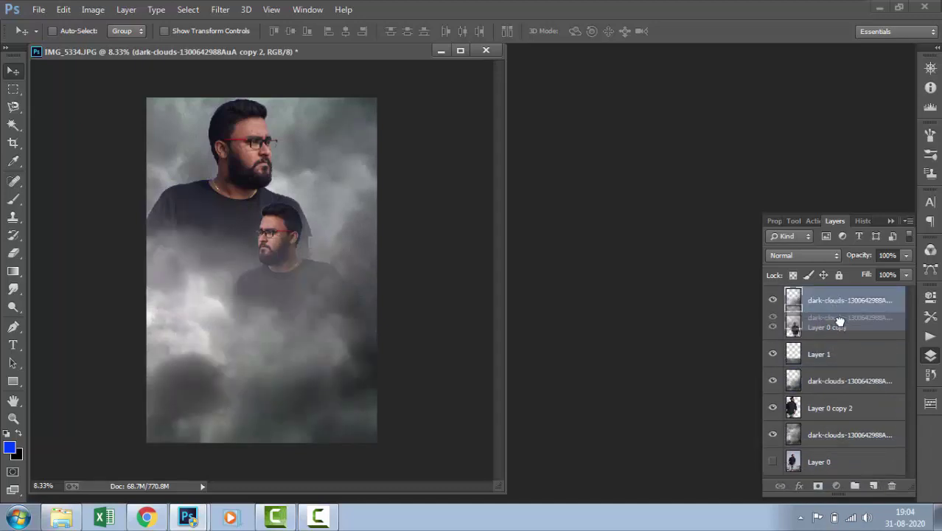
{"action": "mouse_move", "coordinate": [839, 302]}
{"action": "left_mouse_down"}
{"action": "mouse_move", "coordinate": [838, 331]}
{"action": "mouse_move", "coordinate": [838, 300]}
{"action": "left_mouse_up"}
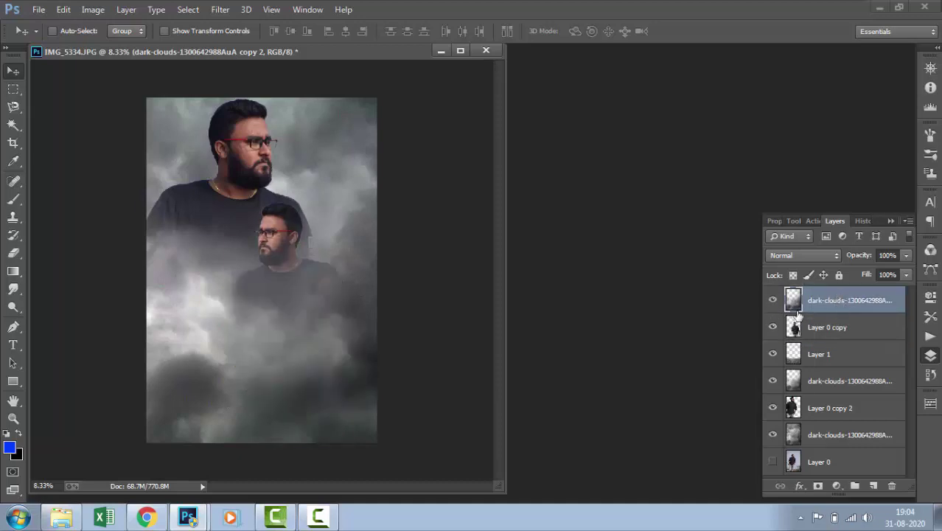
Set the top cloud copy's opacity to 66%.
{"action": "left_click", "coordinate": [905, 256]}
{"action": "left_click_drag", "start_coordinate": [890, 270], "coordinate": [862, 273]}
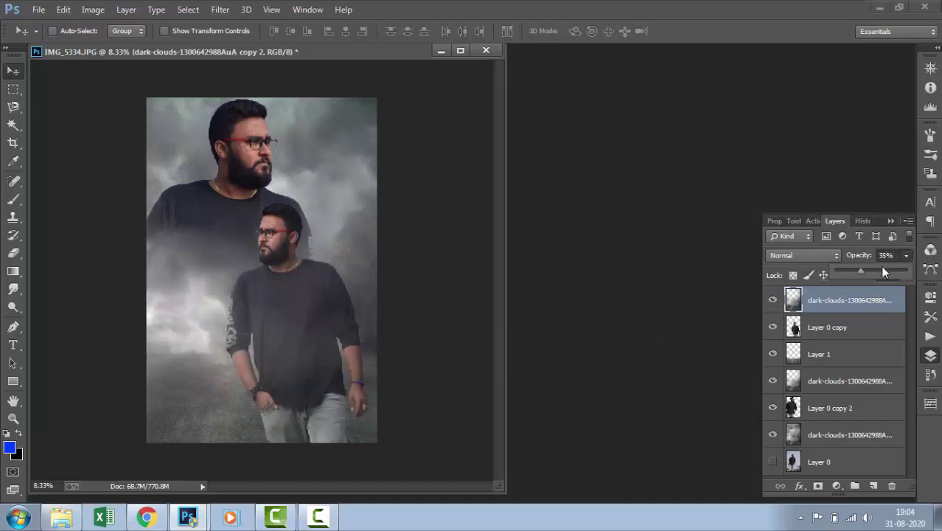
{"action": "left_click", "coordinate": [885, 273]}
{"action": "left_click", "coordinate": [16, 73]}
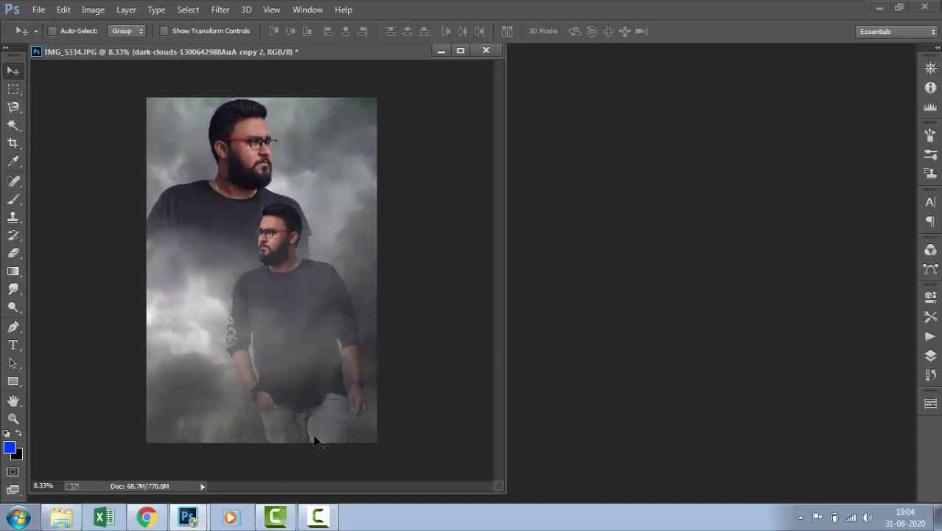
Drag the mist layer down and erase it off the man's arm, hand and jeans with the Eraser.
{"action": "left_click_drag", "start_coordinate": [285, 386], "coordinate": [300, 477]}
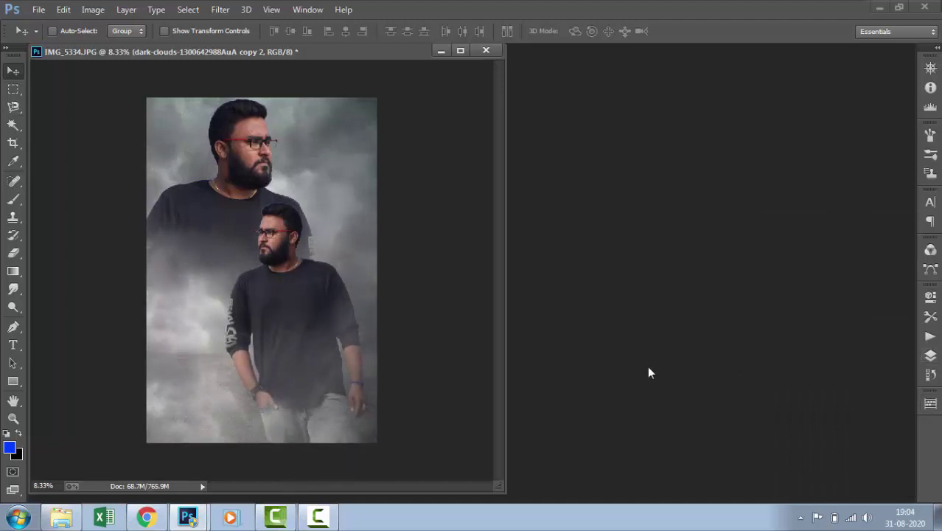
{"action": "left_click", "coordinate": [13, 253]}
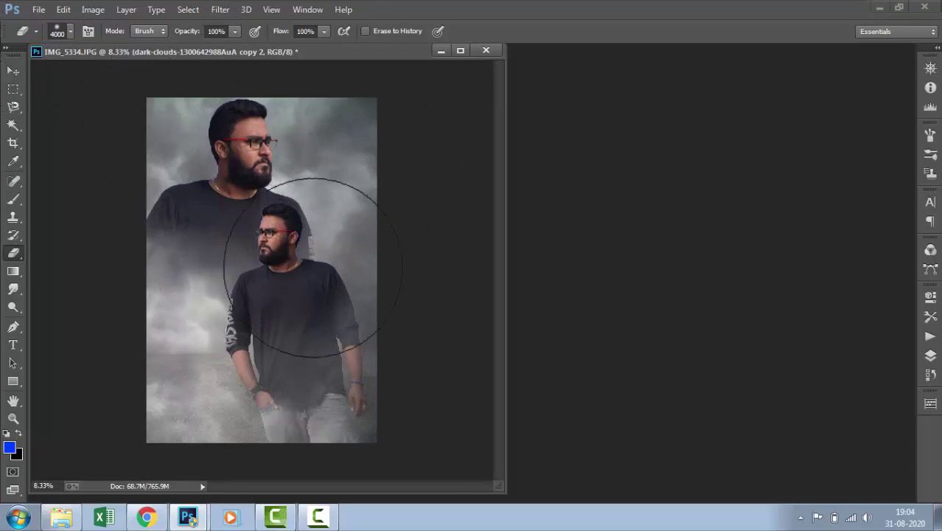
{"action": "left_click_drag", "start_coordinate": [348, 353], "coordinate": [669, 306]}
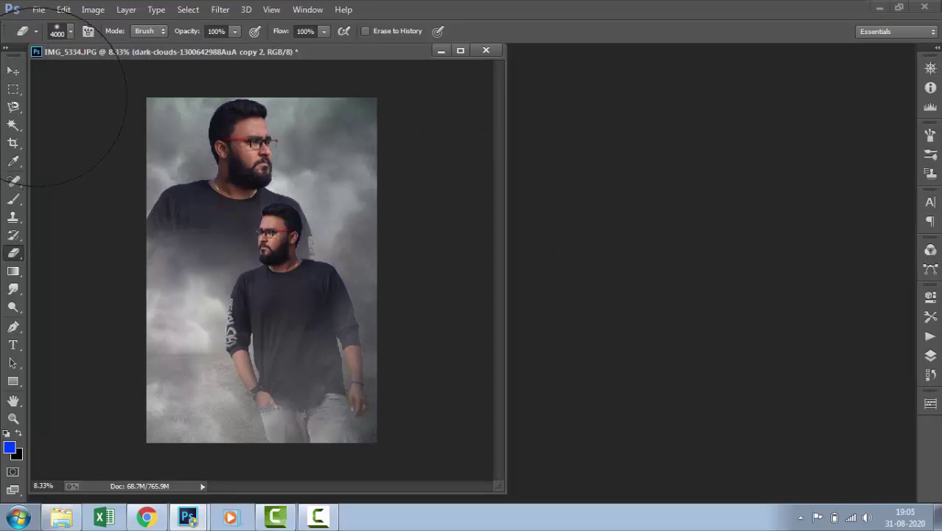
{"action": "key", "text": "v"}
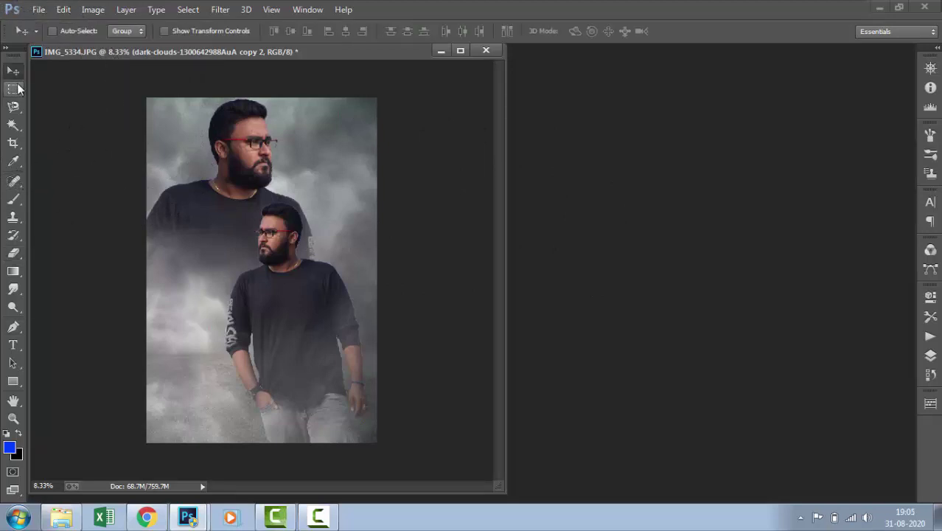
Nudge the mist layer further down and ready the Eraser with its brush shrunk to 500.
{"action": "left_click", "coordinate": [930, 355]}
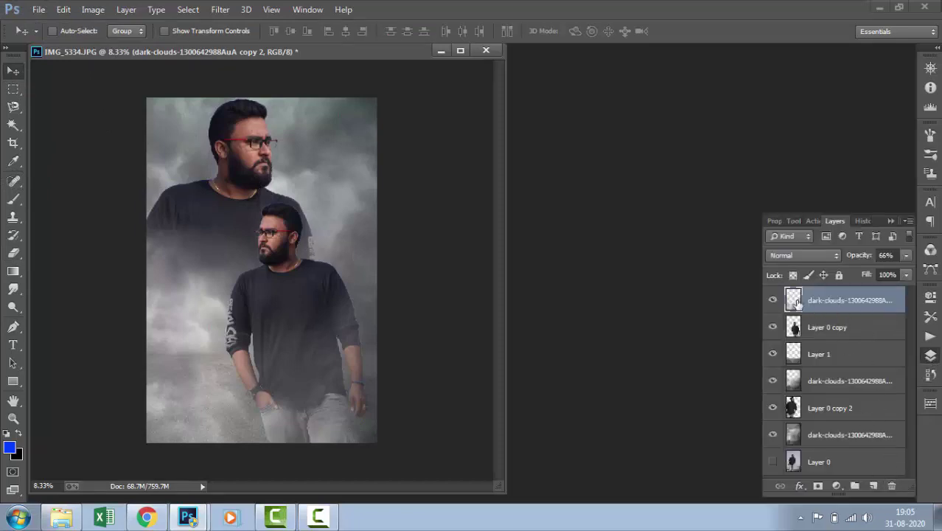
{"action": "left_click_drag", "start_coordinate": [307, 373], "coordinate": [317, 410]}
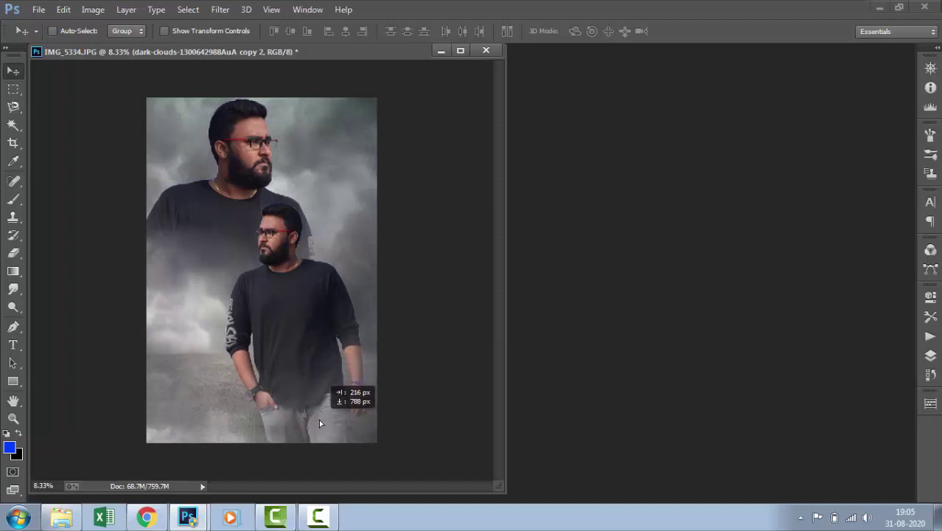
{"action": "left_click_drag", "start_coordinate": [319, 414], "coordinate": [319, 419]}
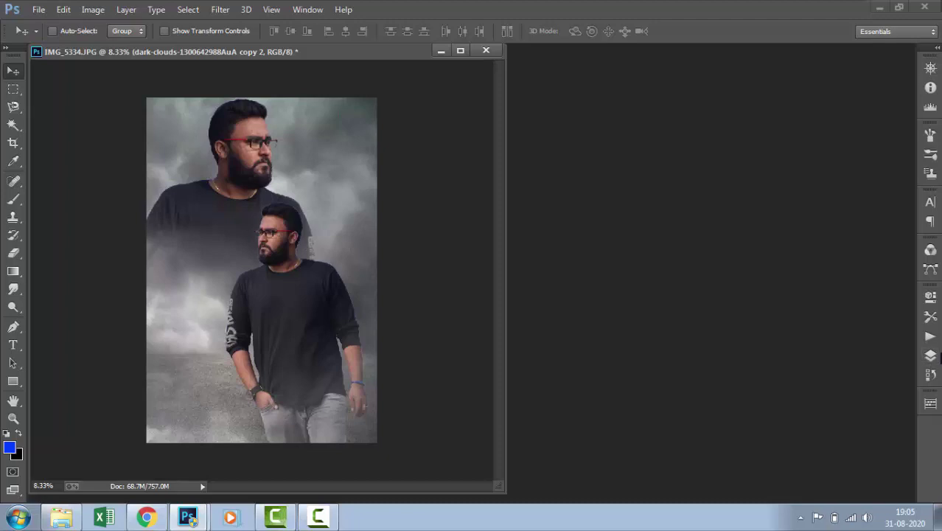
{"action": "left_click", "coordinate": [930, 356]}
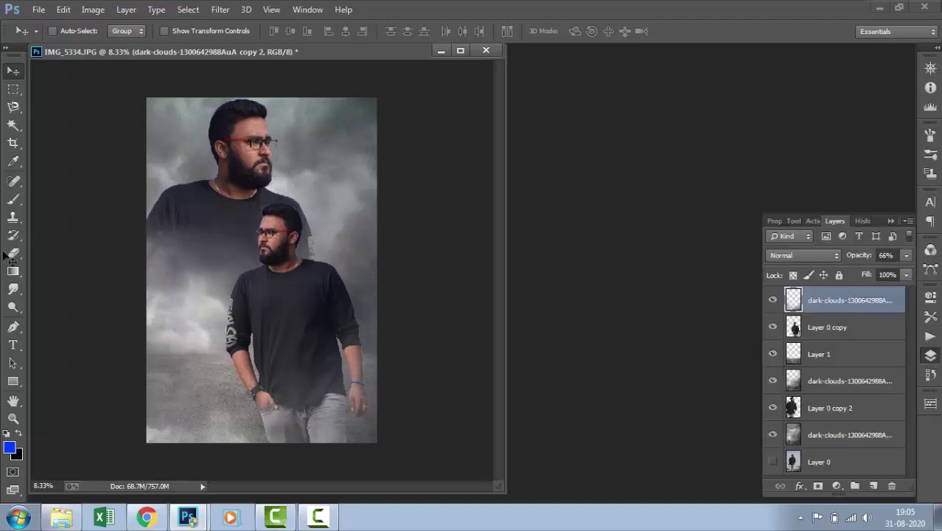
{"action": "left_click", "coordinate": [13, 253]}
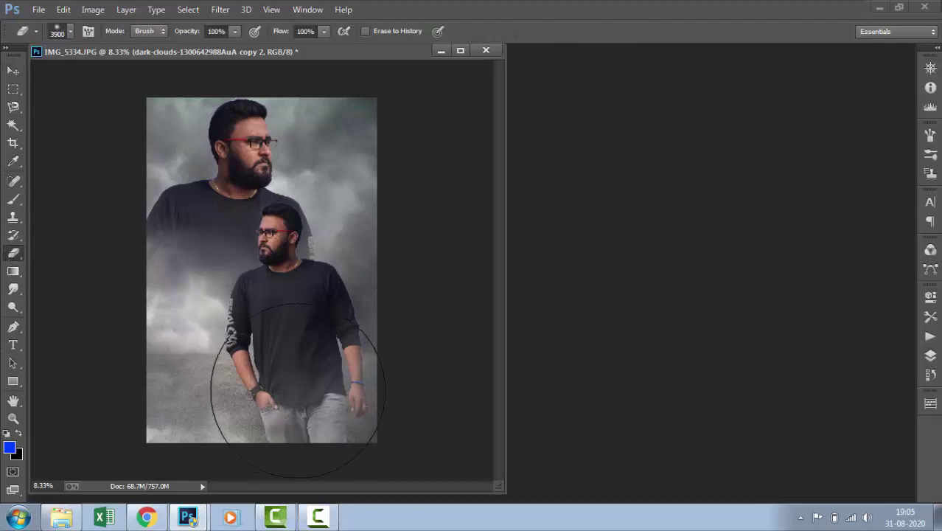
{"action": "key", "text": "bracketleft"}
{"action": "key", "text": "bracketleft"}
{"action": "key", "text": "bracketleft"}
{"action": "key", "text": "bracketleft"}
{"action": "key", "text": "bracketleft"}
{"action": "key", "text": "bracketleft"}
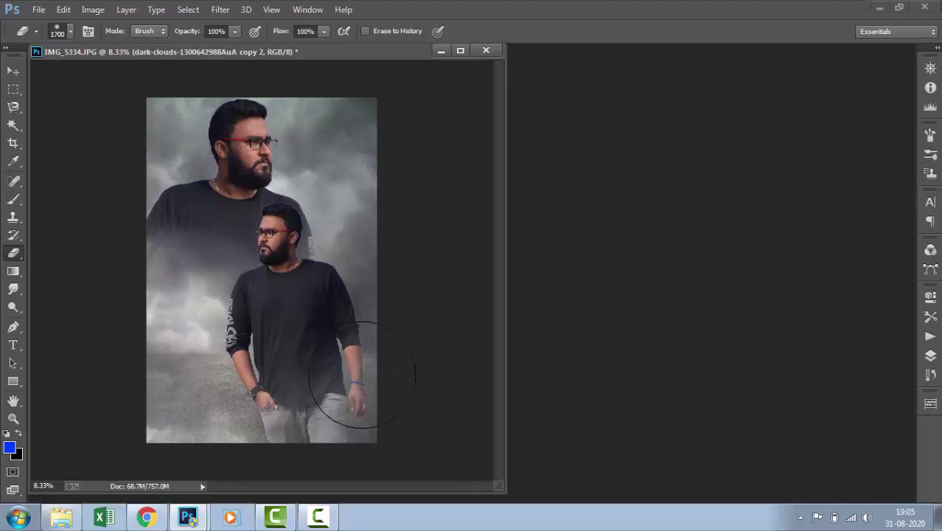
{"action": "key", "text": "bracketleft"}
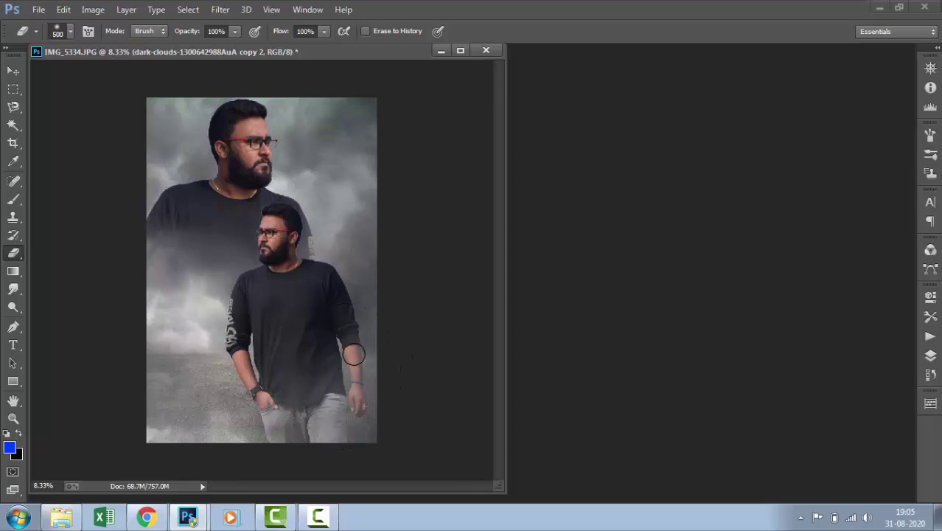